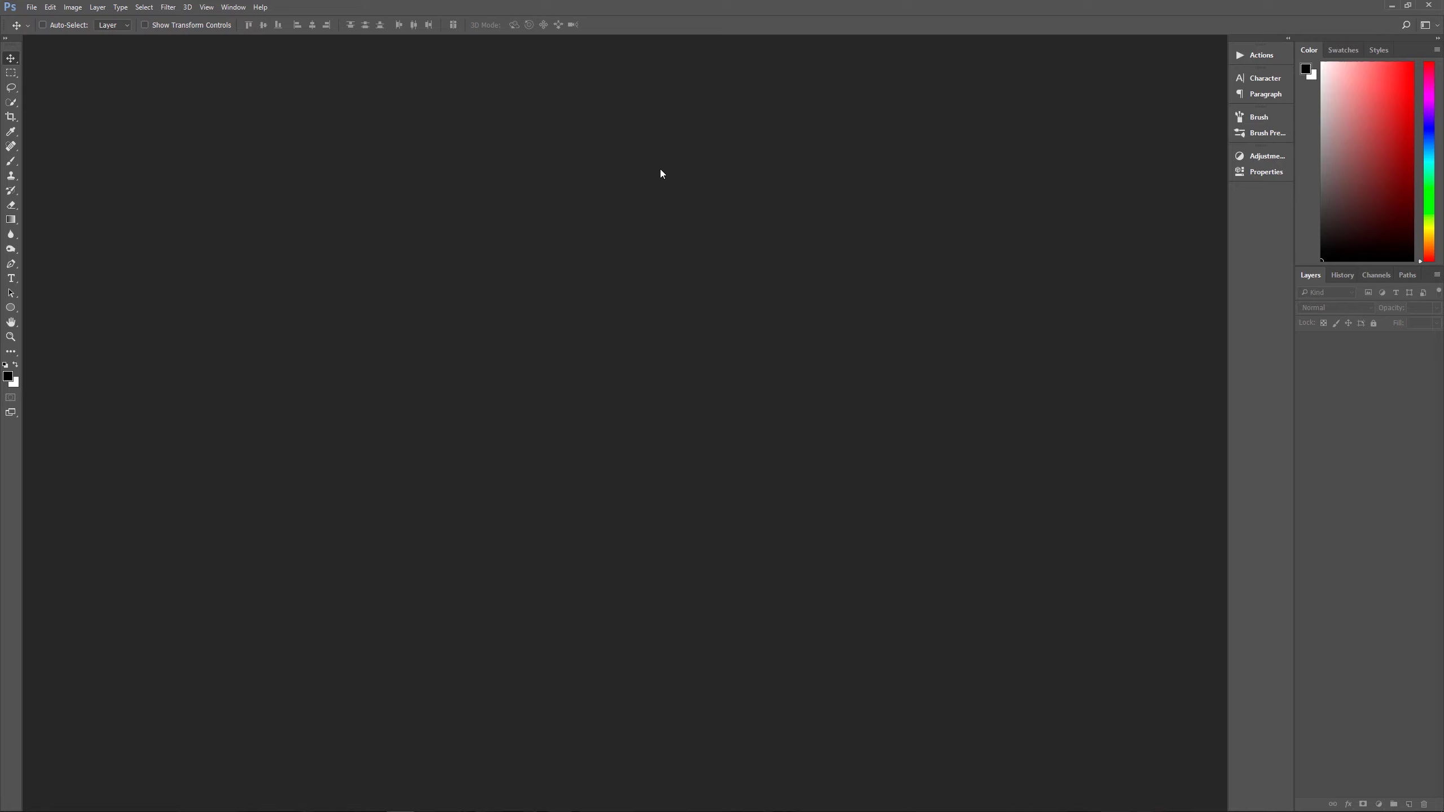
# Step: Create a new 3840 × 2160 px, 150 ppi document named 'Retro Vintage Poster Effect' from the preset
pyautogui.hotkey('ctrl', 'n')
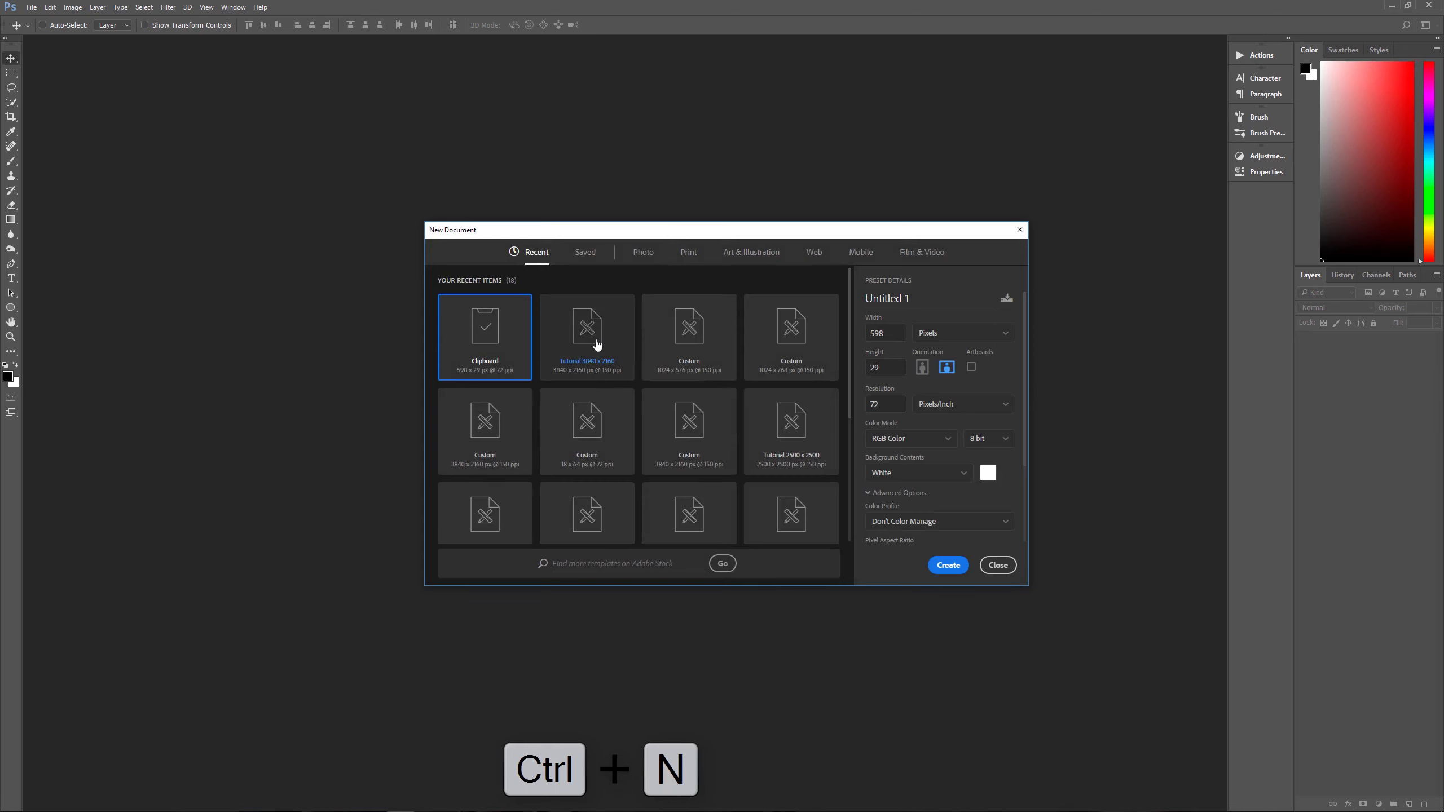
pyautogui.click(561, 378)
pyautogui.moveTo(930, 296); pyautogui.dragTo(860, 324)
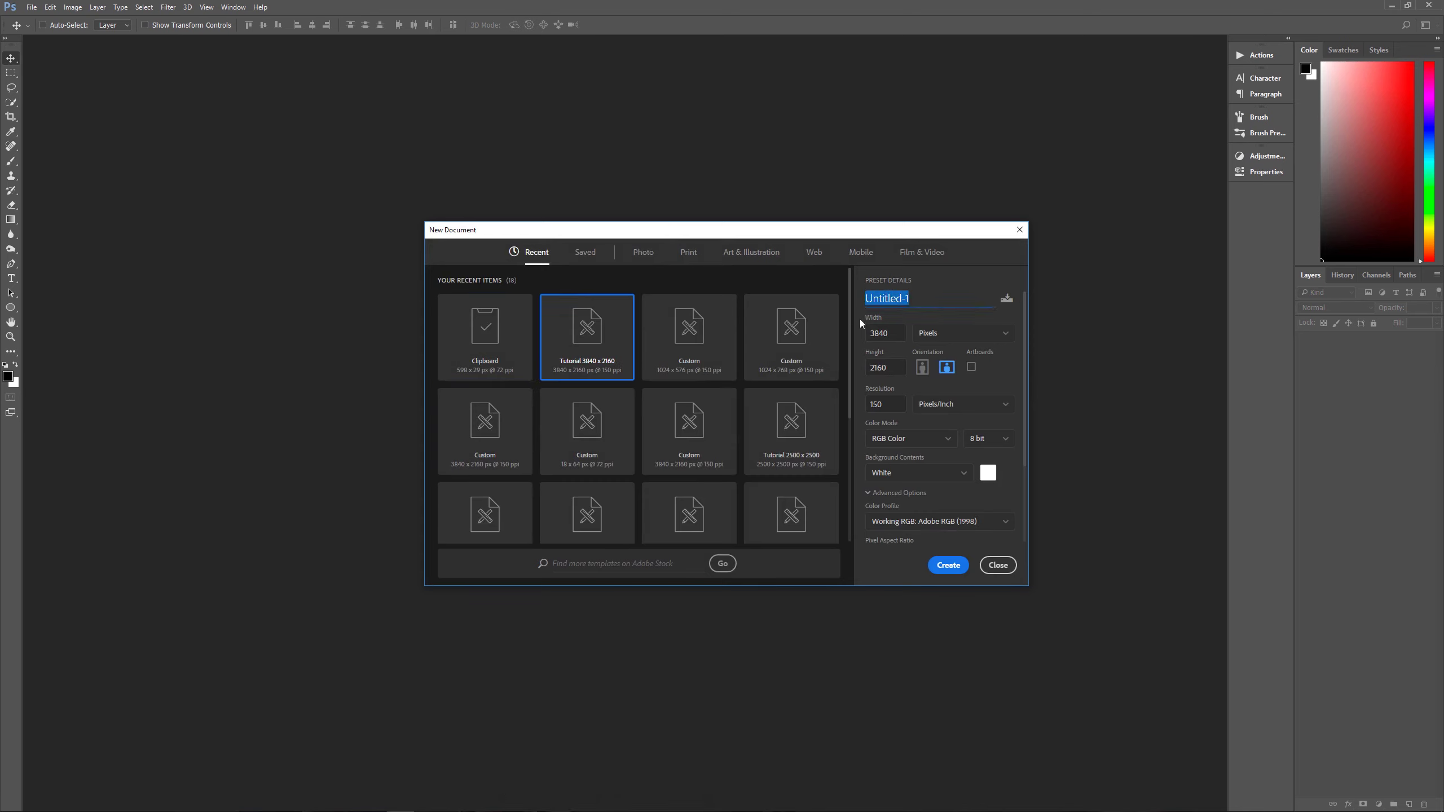
pyautogui.write('Retro Vintage Poster Effect')
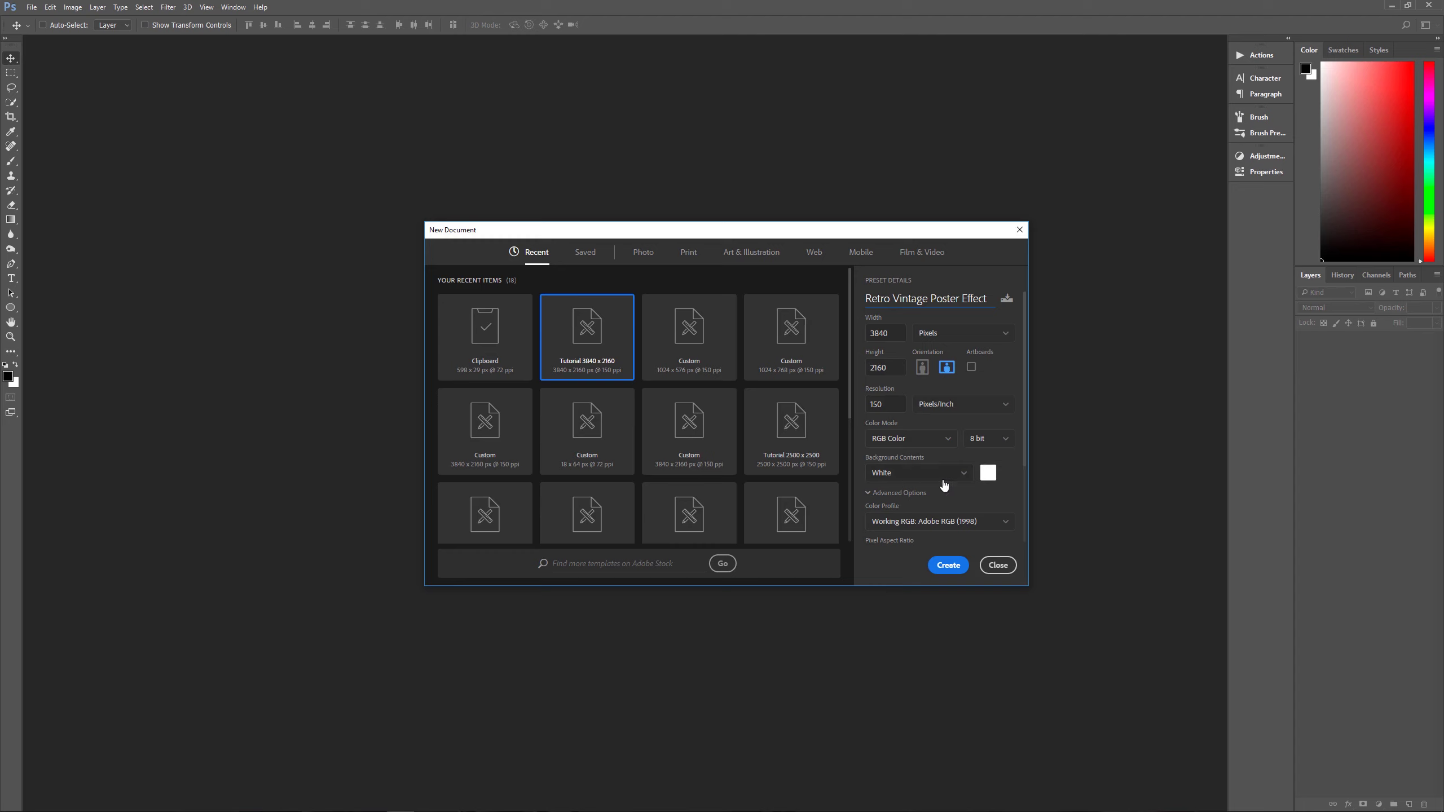
pyautogui.scroll(-2, 977, 484)
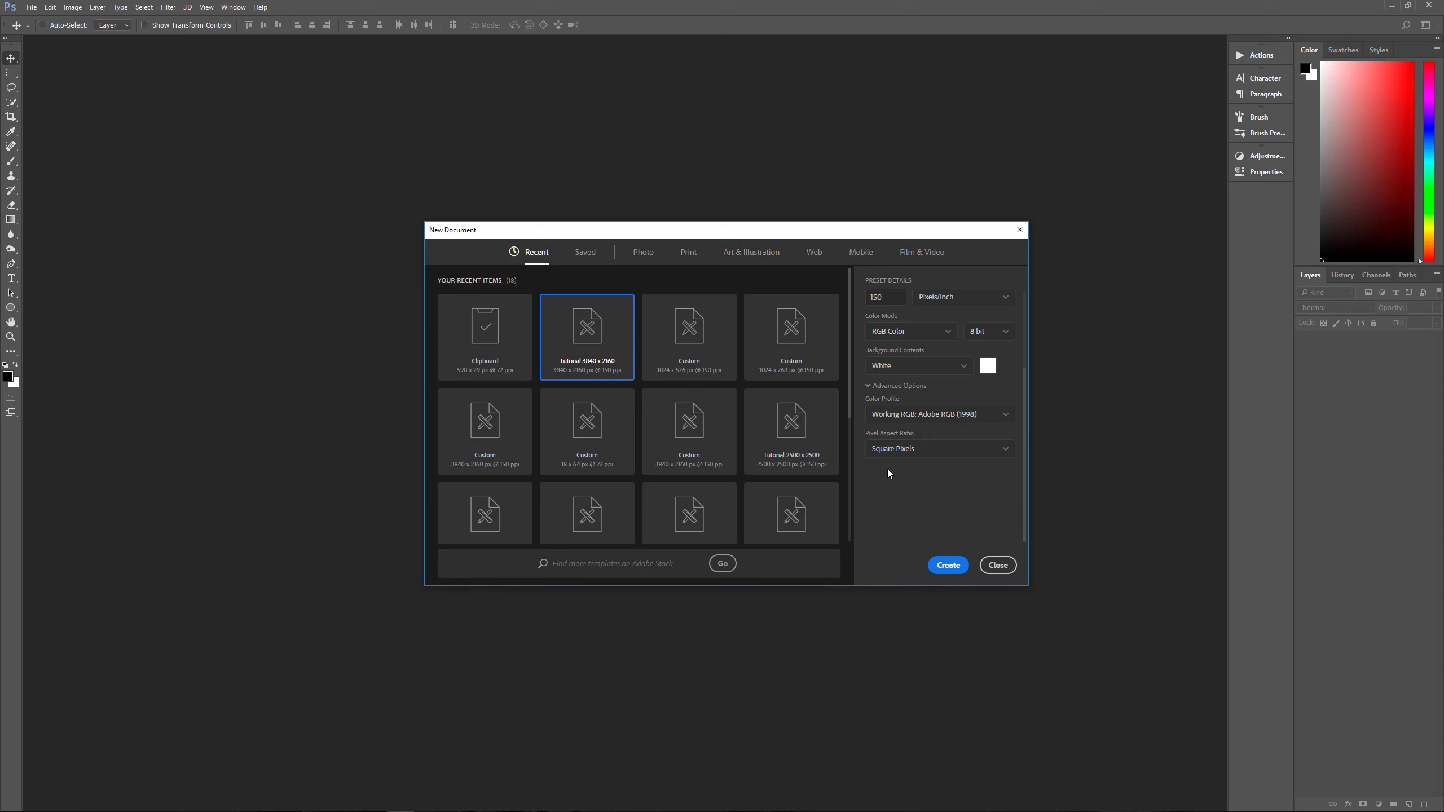
pyautogui.click(949, 561)
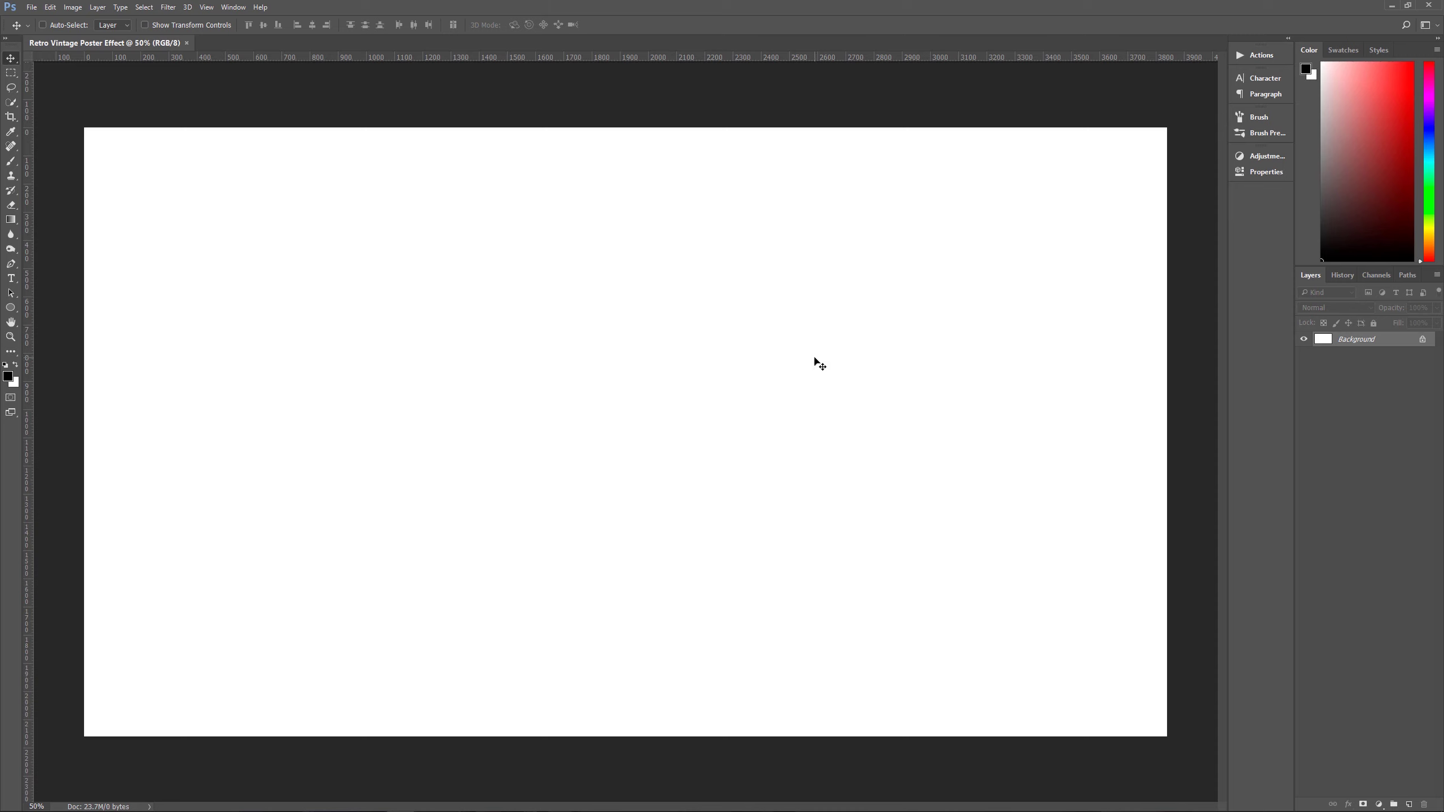
# Step: Place the Girl in Red photo and scale it to about 209%, shifted right and down to cover the canvas
pyautogui.moveTo(197, 242); pyautogui.dragTo(589, 363)
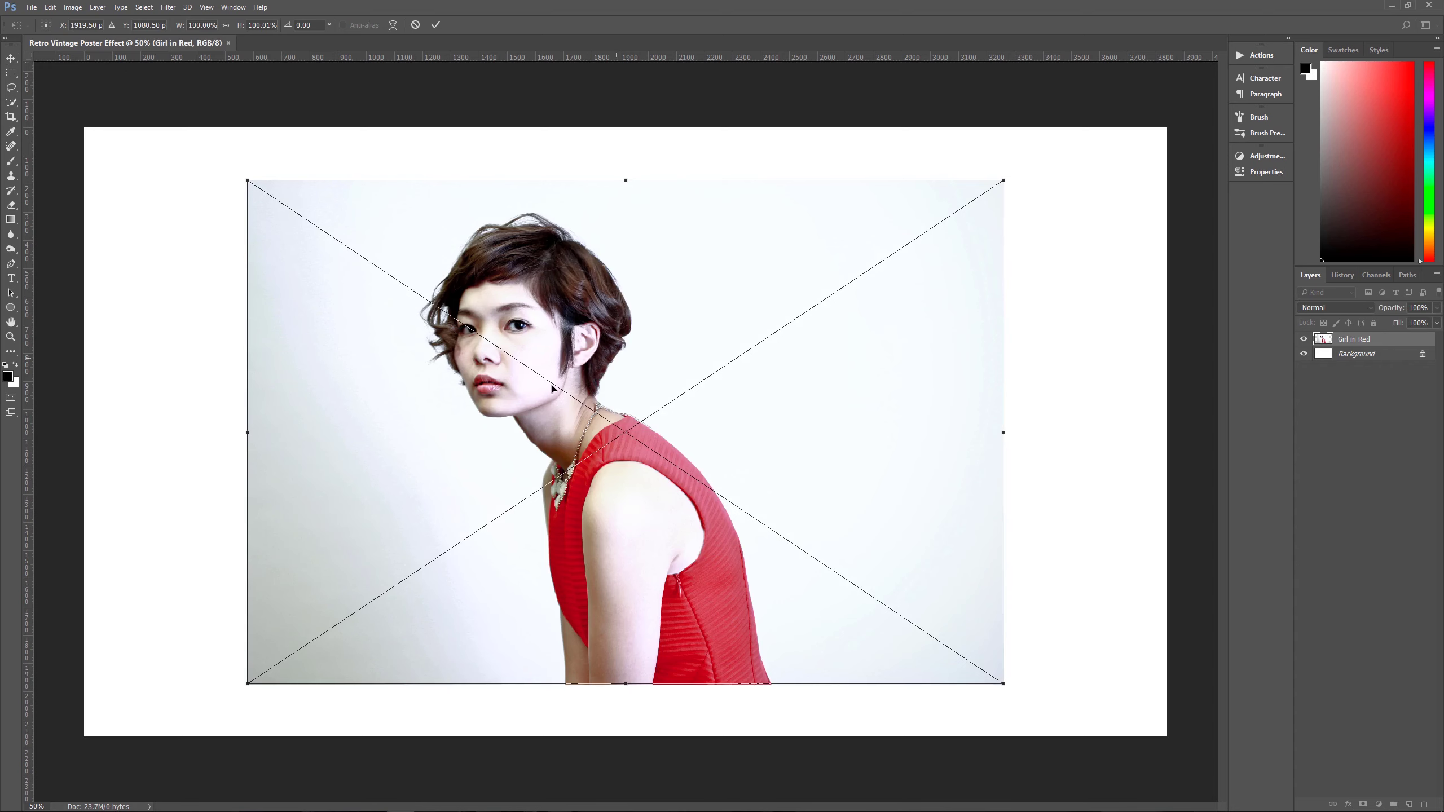
pyautogui.scroll(-2, 716, 313)
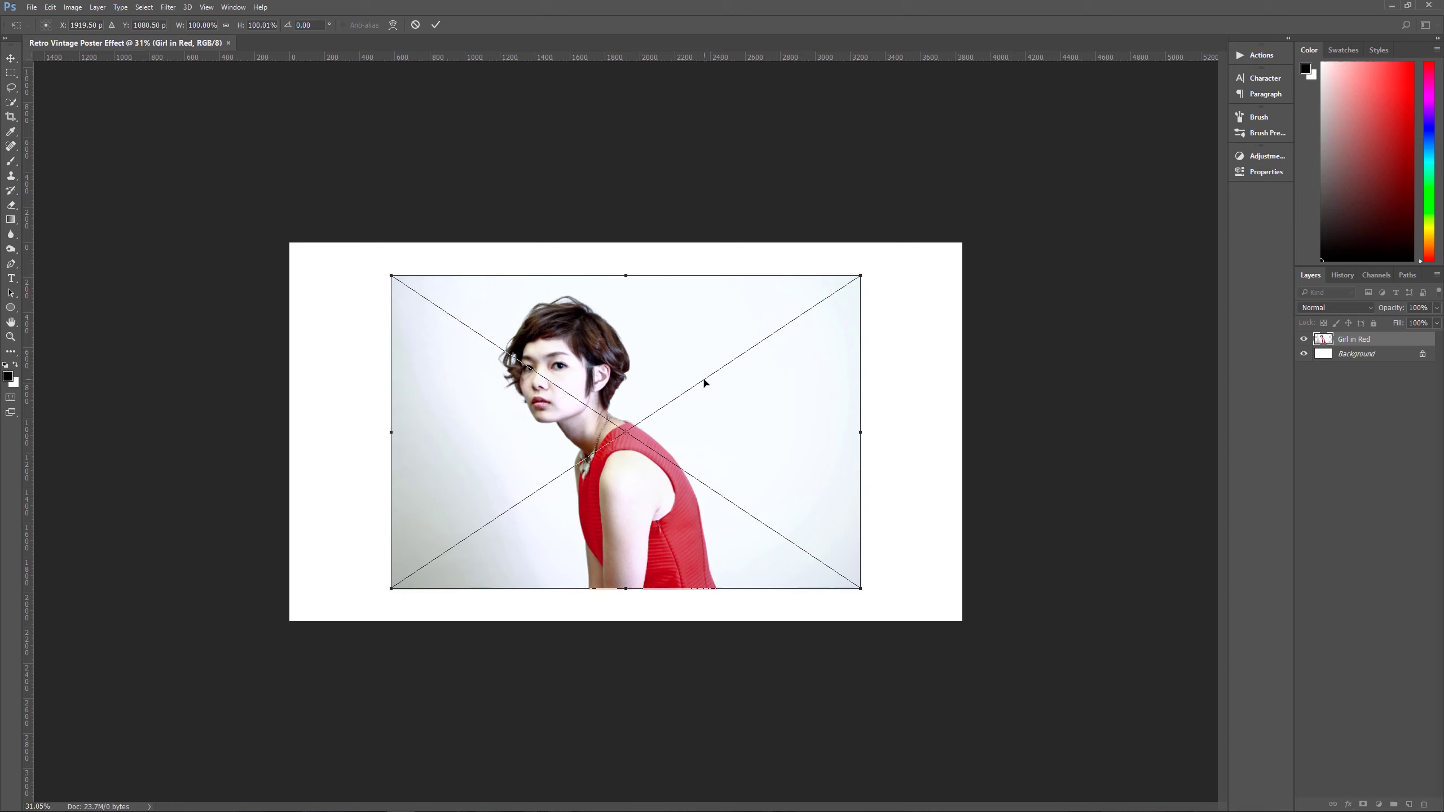
pyautogui.moveTo(861, 277); pyautogui.dragTo(1044, 153)
pyautogui.moveTo(715, 323); pyautogui.dragTo(764, 378)
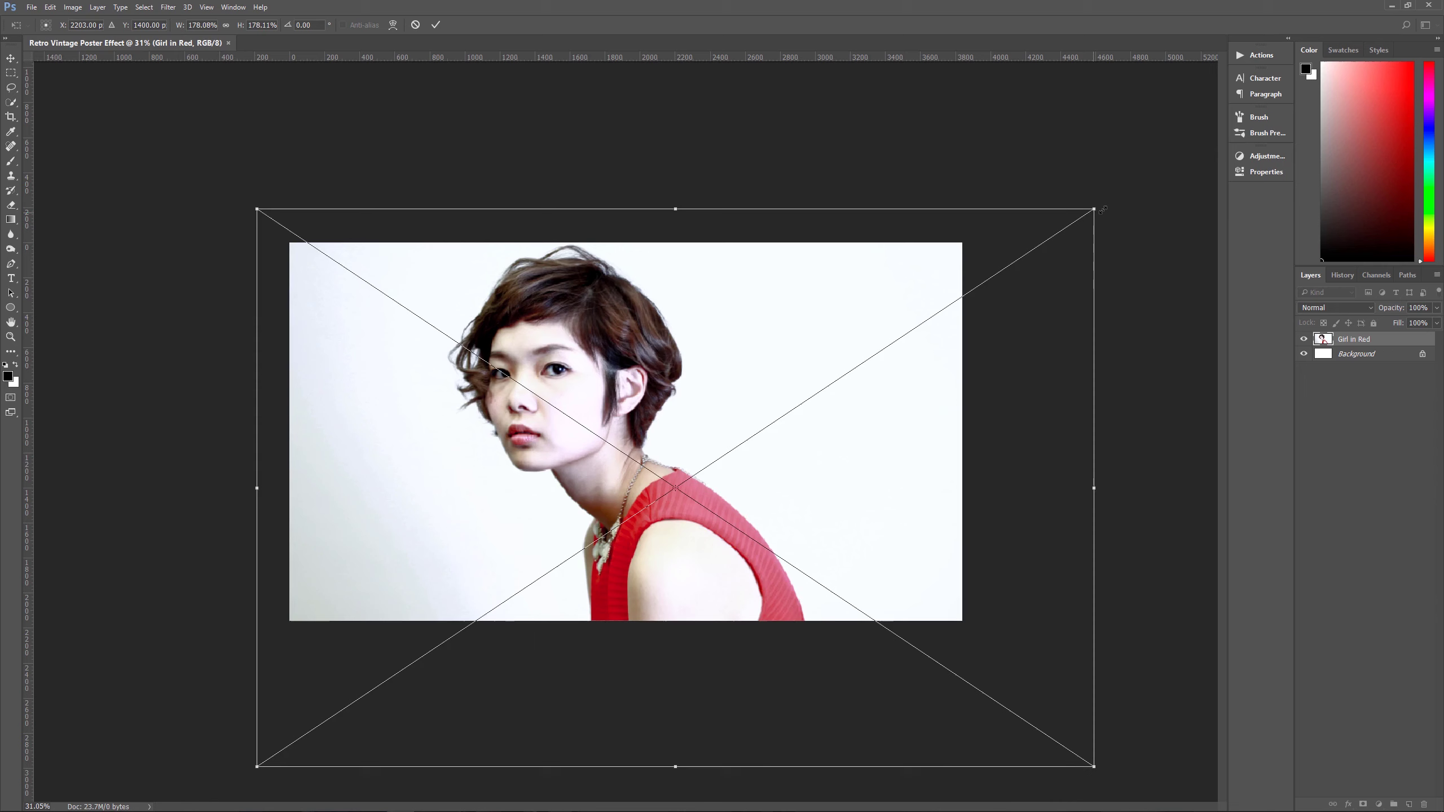
pyautogui.moveTo(1094, 209); pyautogui.dragTo(1167, 160)
pyautogui.moveTo(671, 353); pyautogui.dragTo(705, 387)
pyautogui.press('Return')
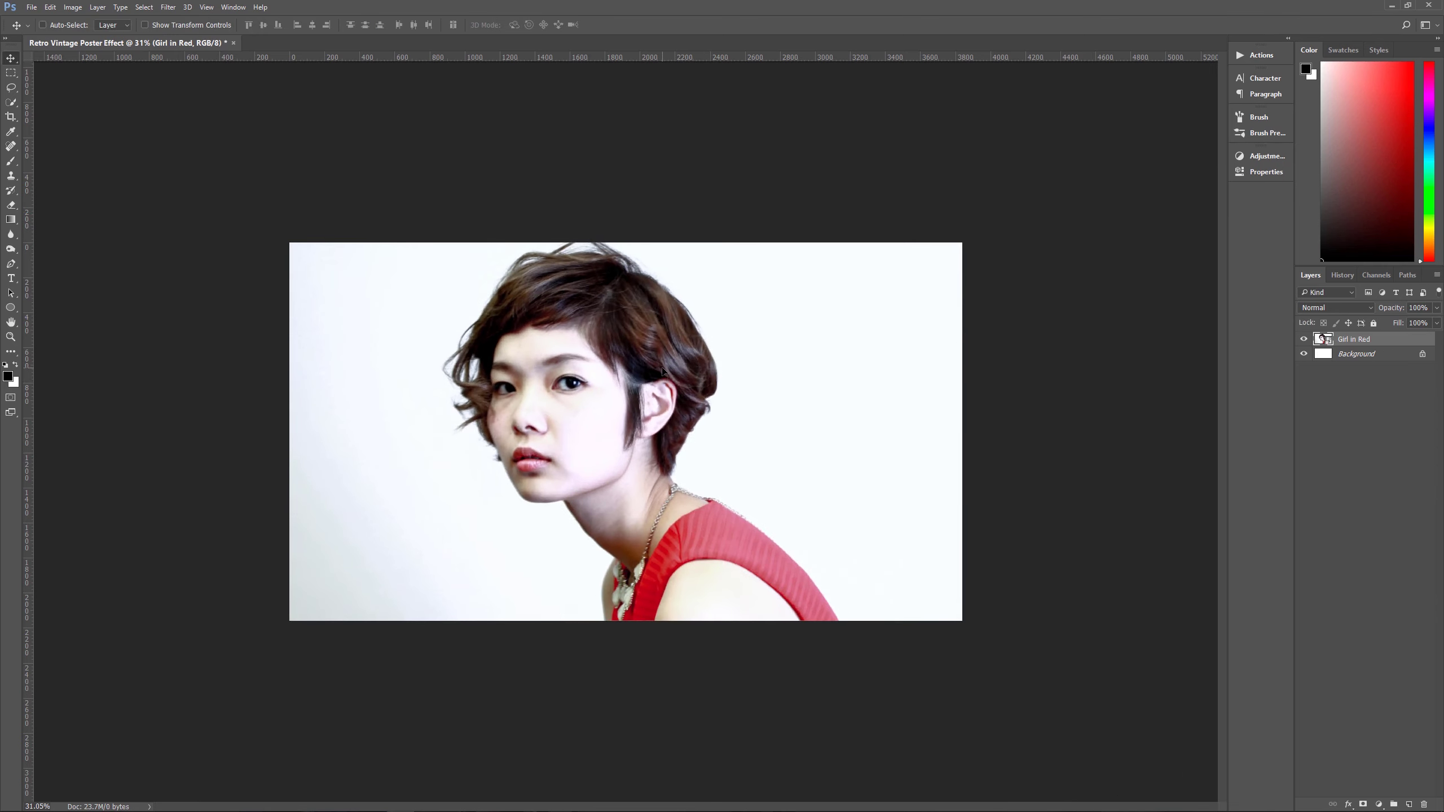
pyautogui.scroll(3, 557, 419)
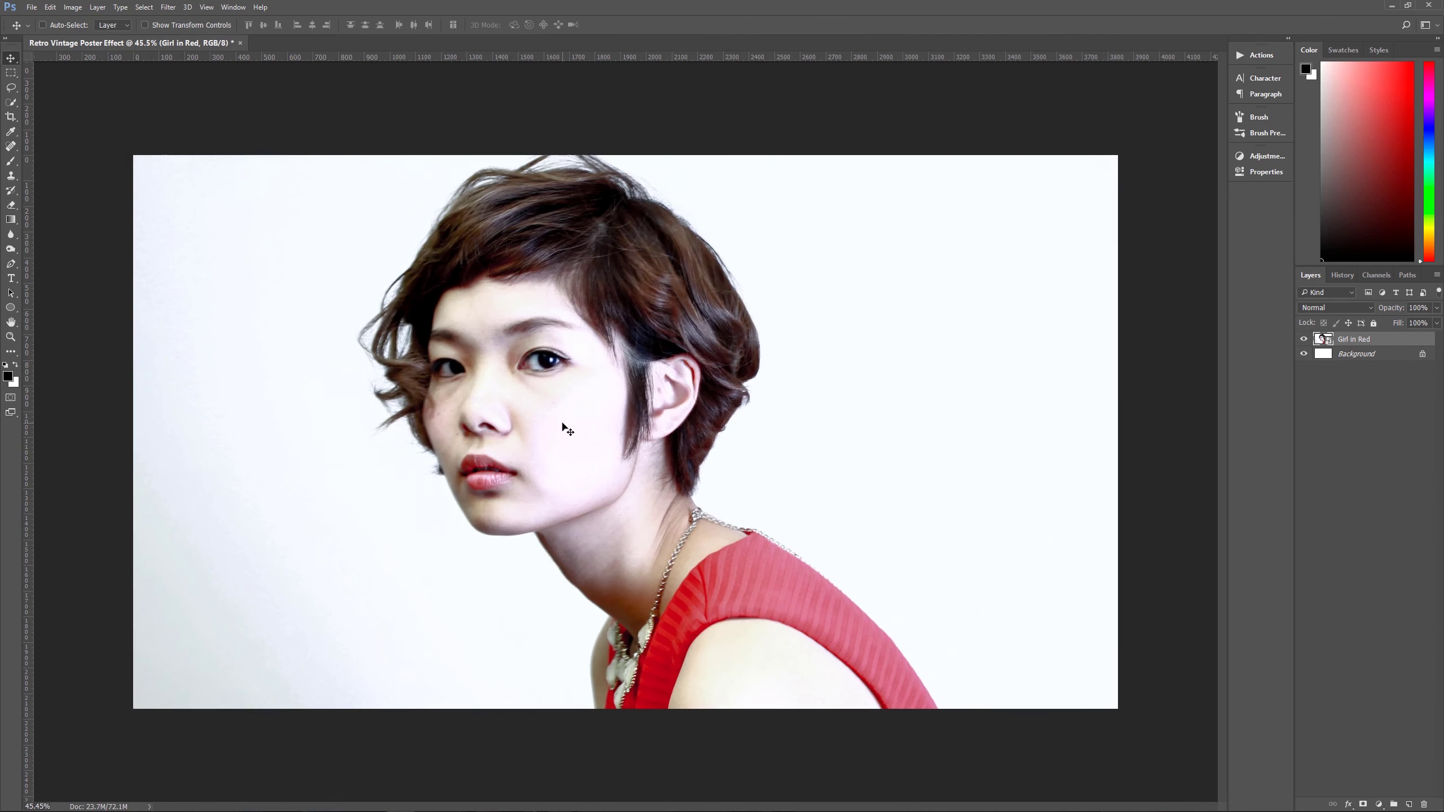
pyautogui.scroll(-1, 563, 424)
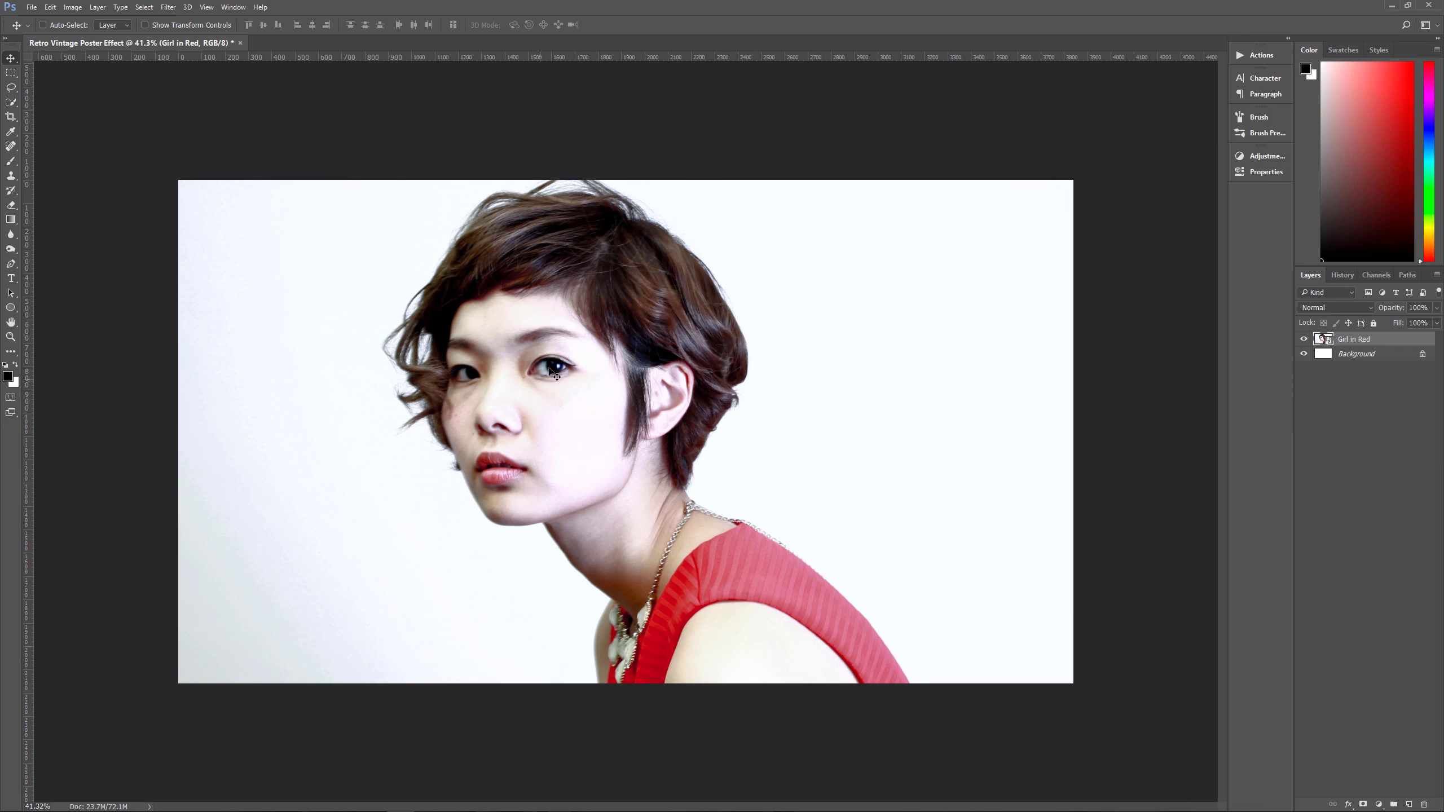
pyautogui.scroll(3, 555, 373)
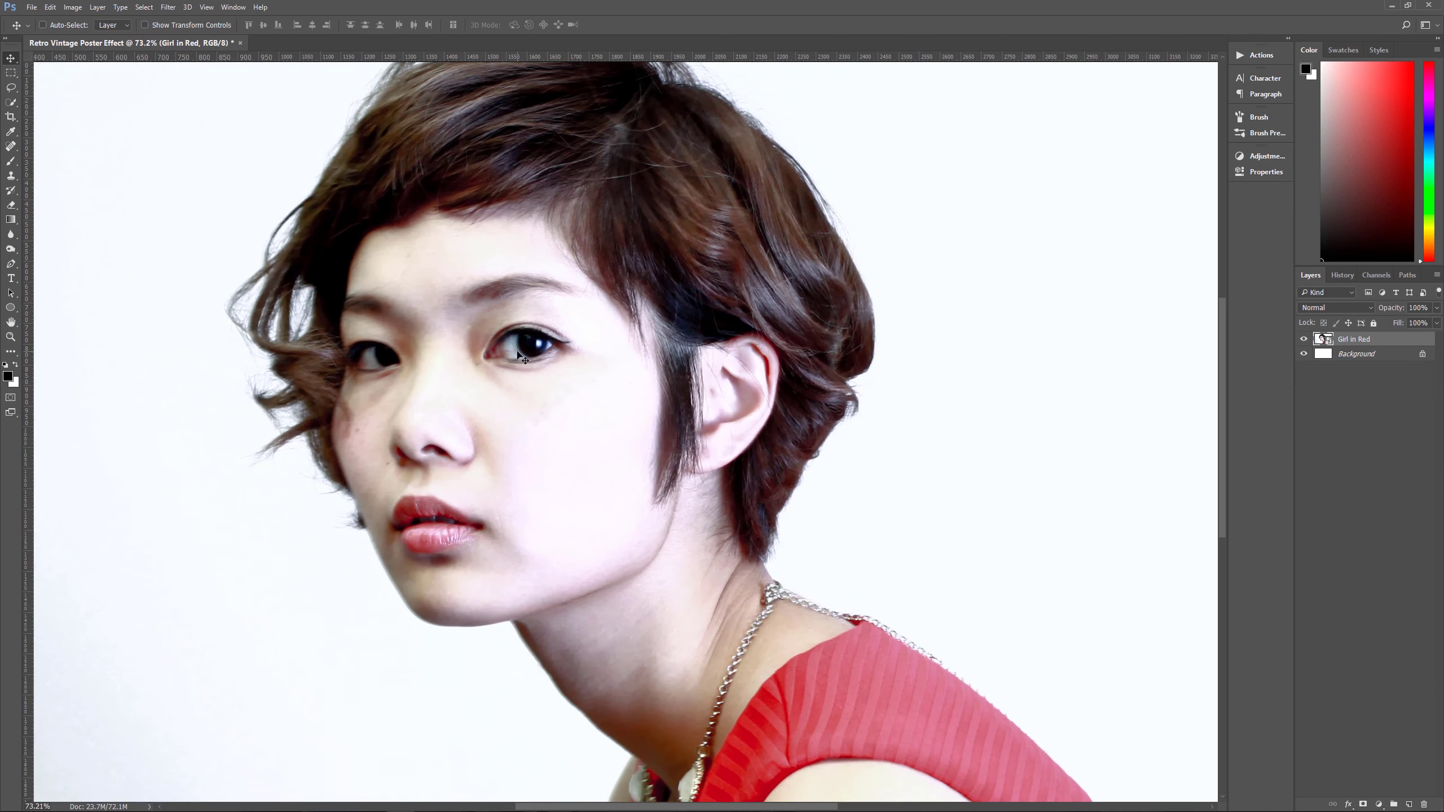
pyautogui.moveTo(796, 646); pyautogui.dragTo(779, 587)
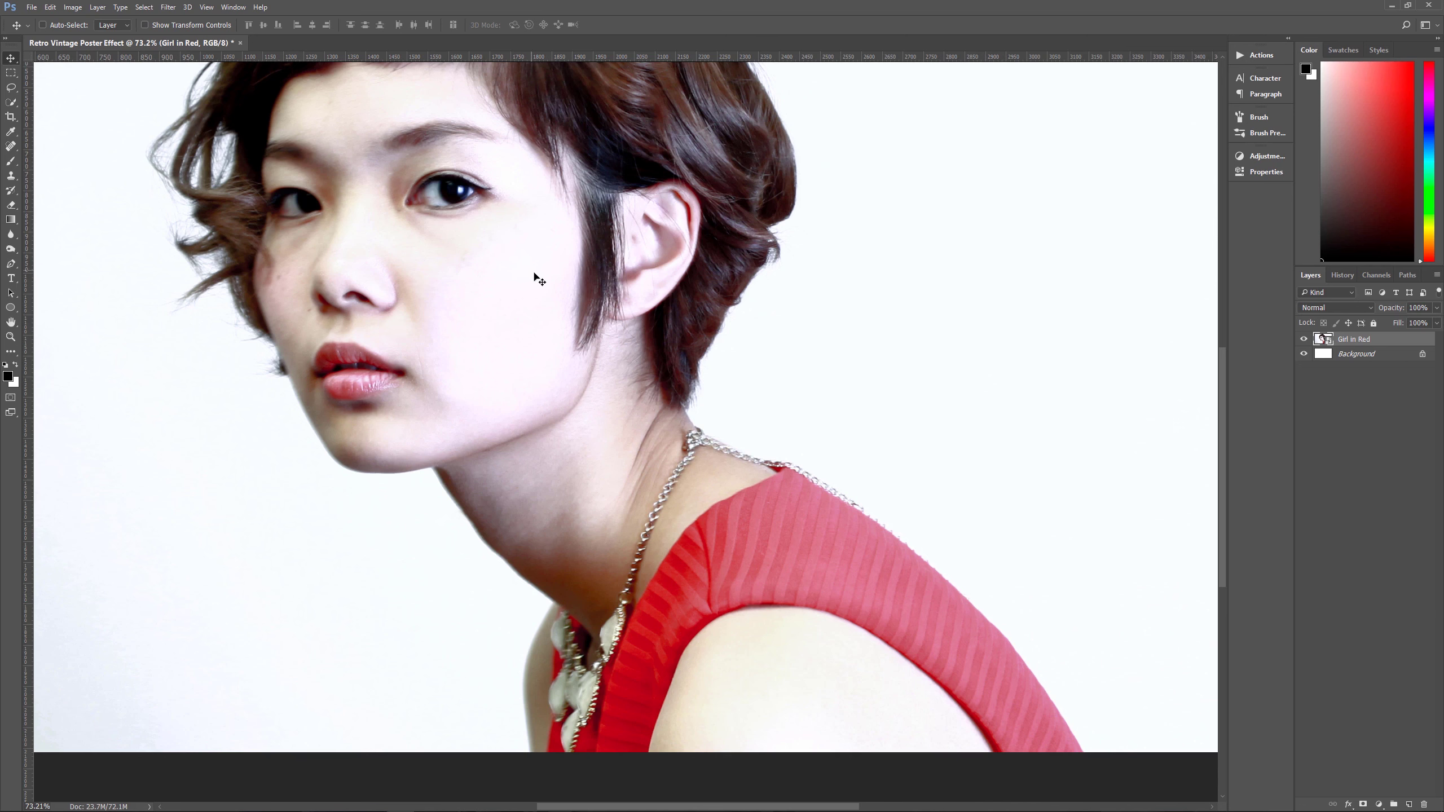
pyautogui.scroll(-3, 540, 284)
pyautogui.moveTo(525, 235); pyautogui.dragTo(615, 334)
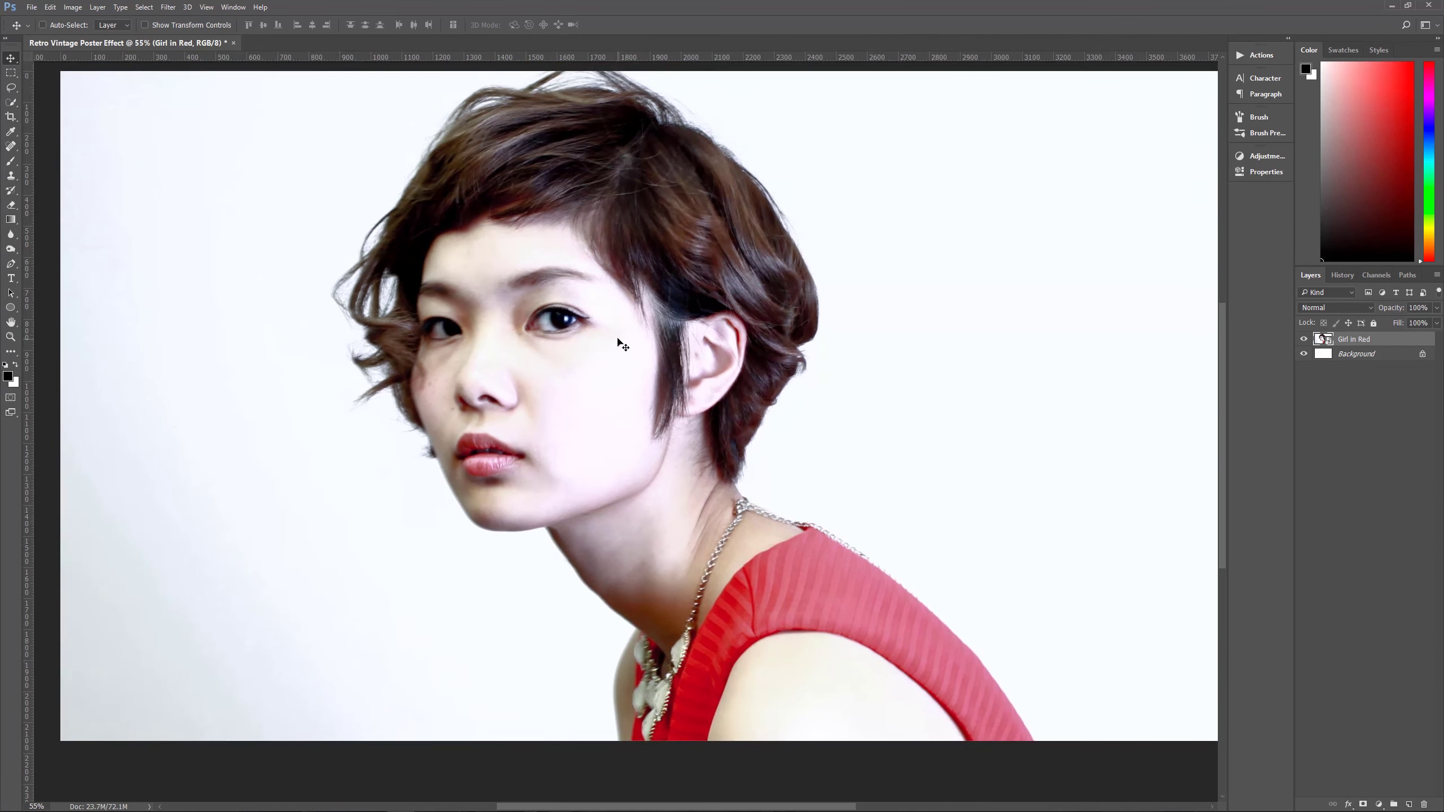
pyautogui.hotkey('ctrl', '-')
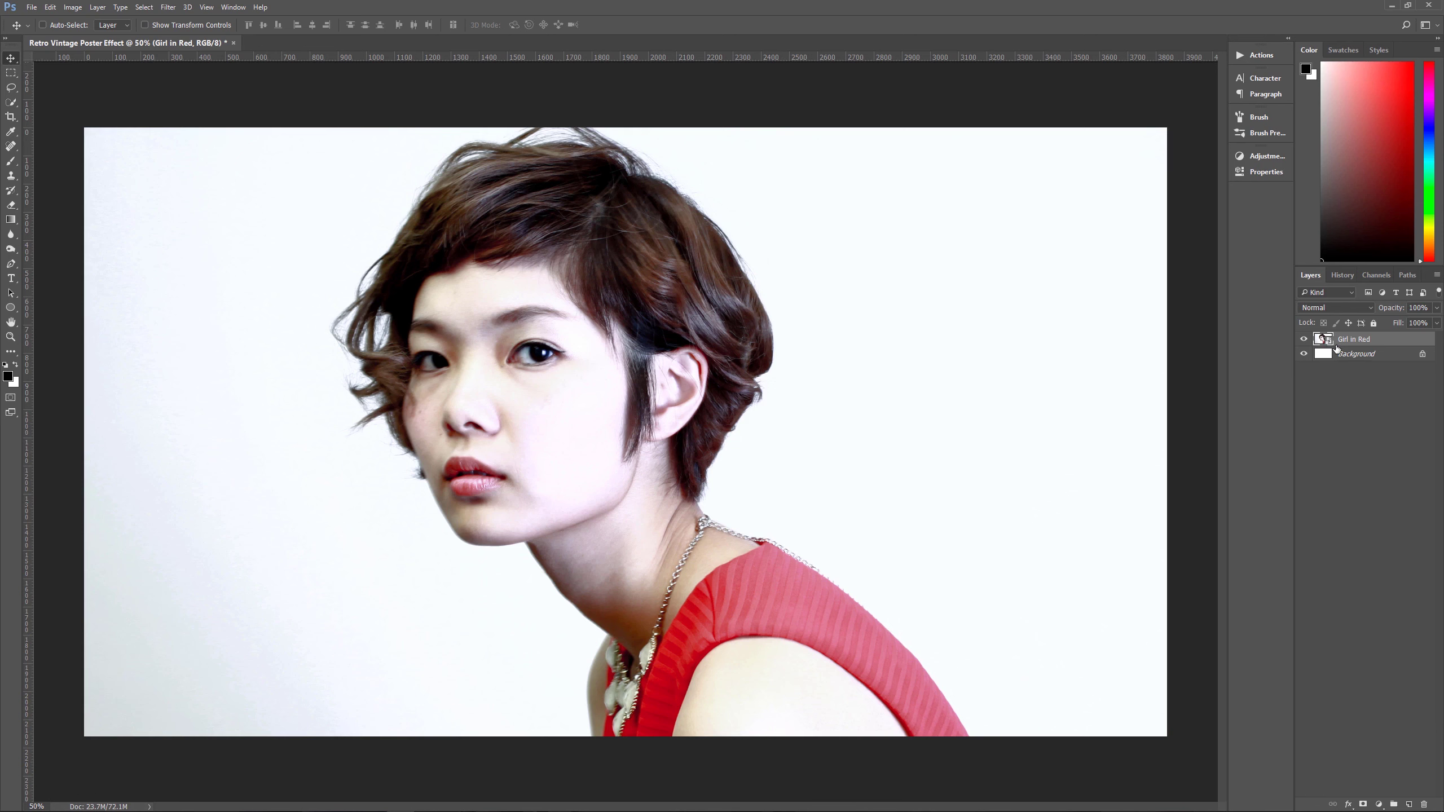
# Step: Convert the Girl in Red layer to a smart object from its layer context menu
pyautogui.moveTo(1338, 348); pyautogui.dragTo(1325, 353)
pyautogui.rightClick(1353, 339)
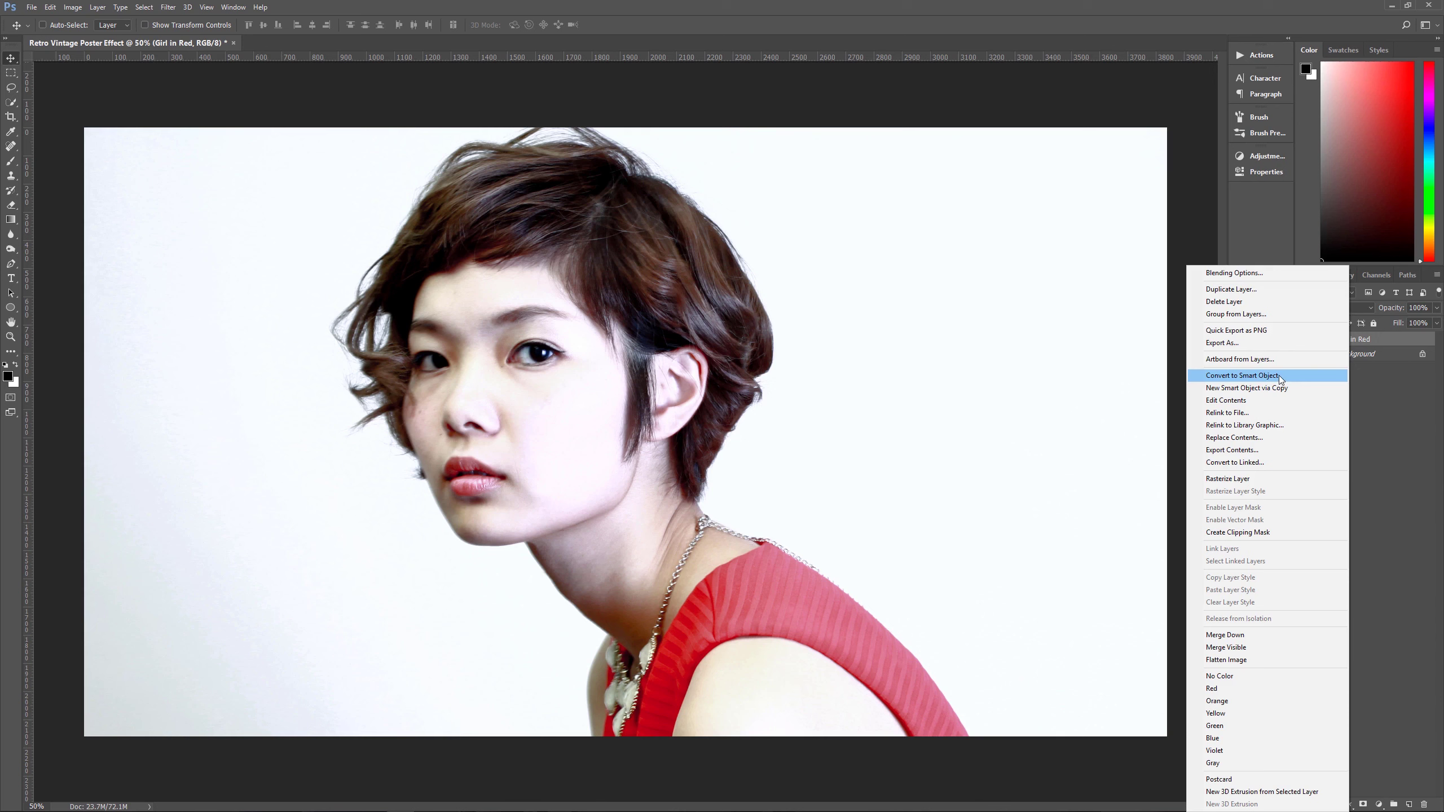
pyautogui.click(1254, 377)
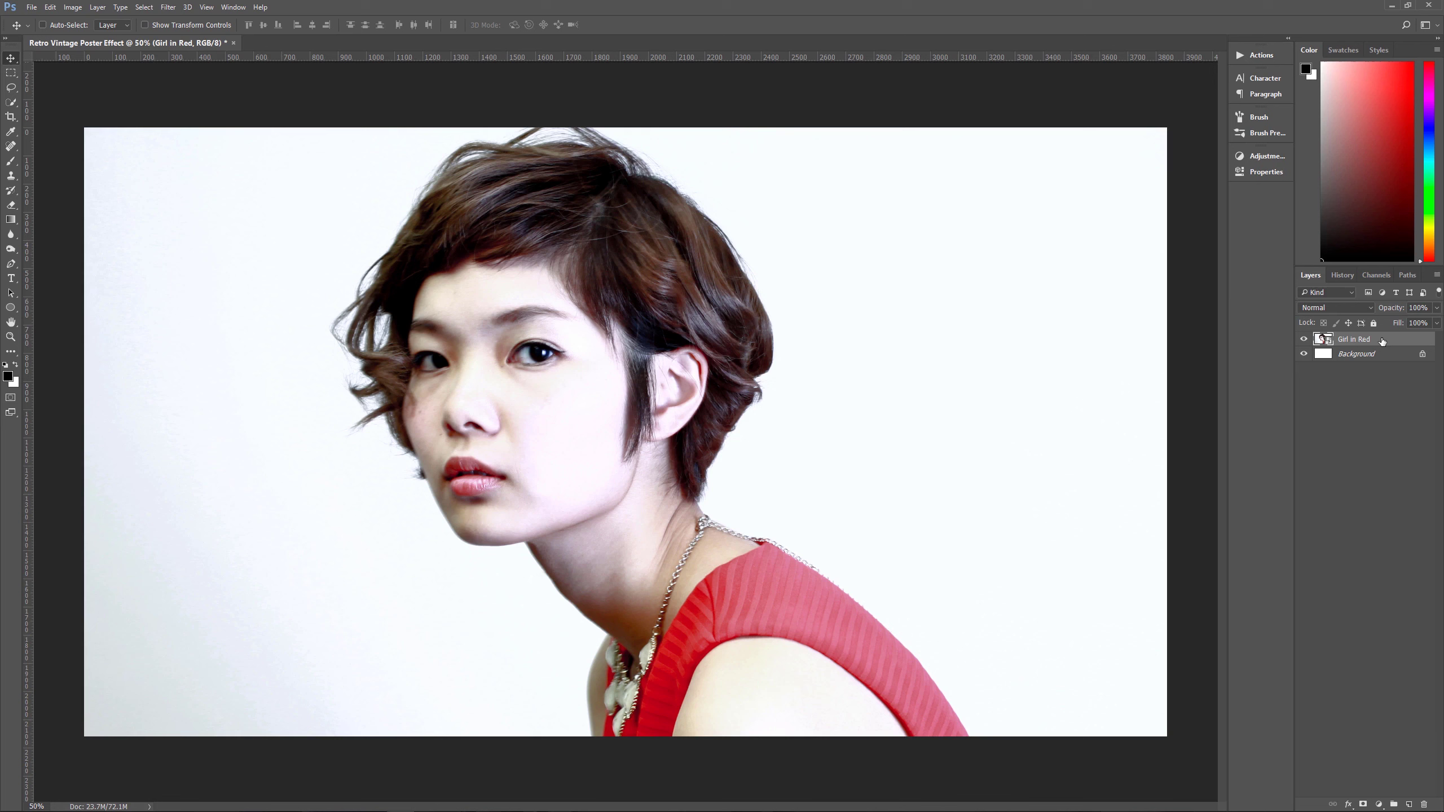
# Step: Duplicate the Girl in Red smart object so four copies are stacked
pyautogui.hotkey('ctrl', 'j')
pyautogui.hotkey('ctrl', 'j')
pyautogui.hotkey('ctrl', 'j')
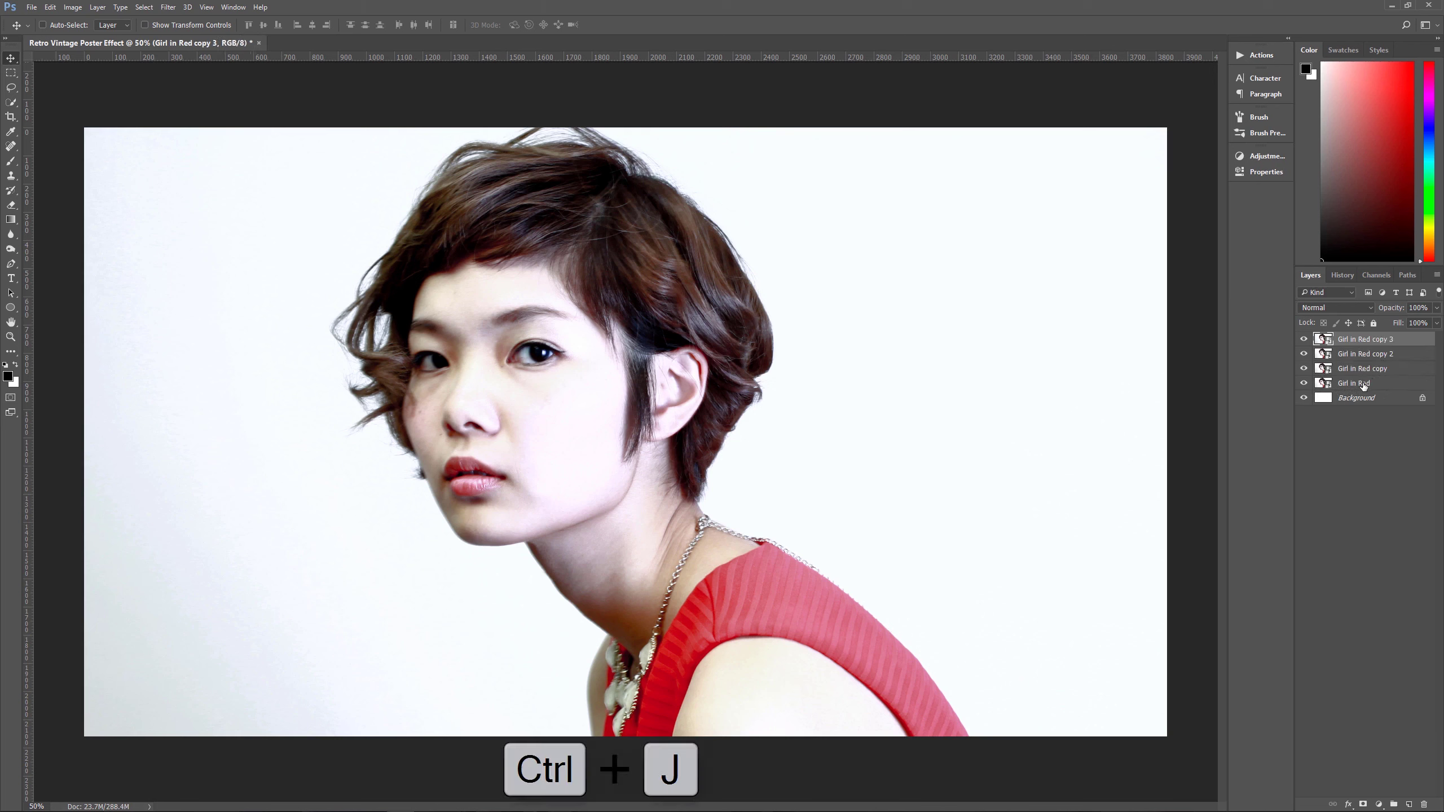
pyautogui.click(1363, 383)
pyautogui.click(1367, 368)
pyautogui.click(1369, 354)
pyautogui.click(1368, 340)
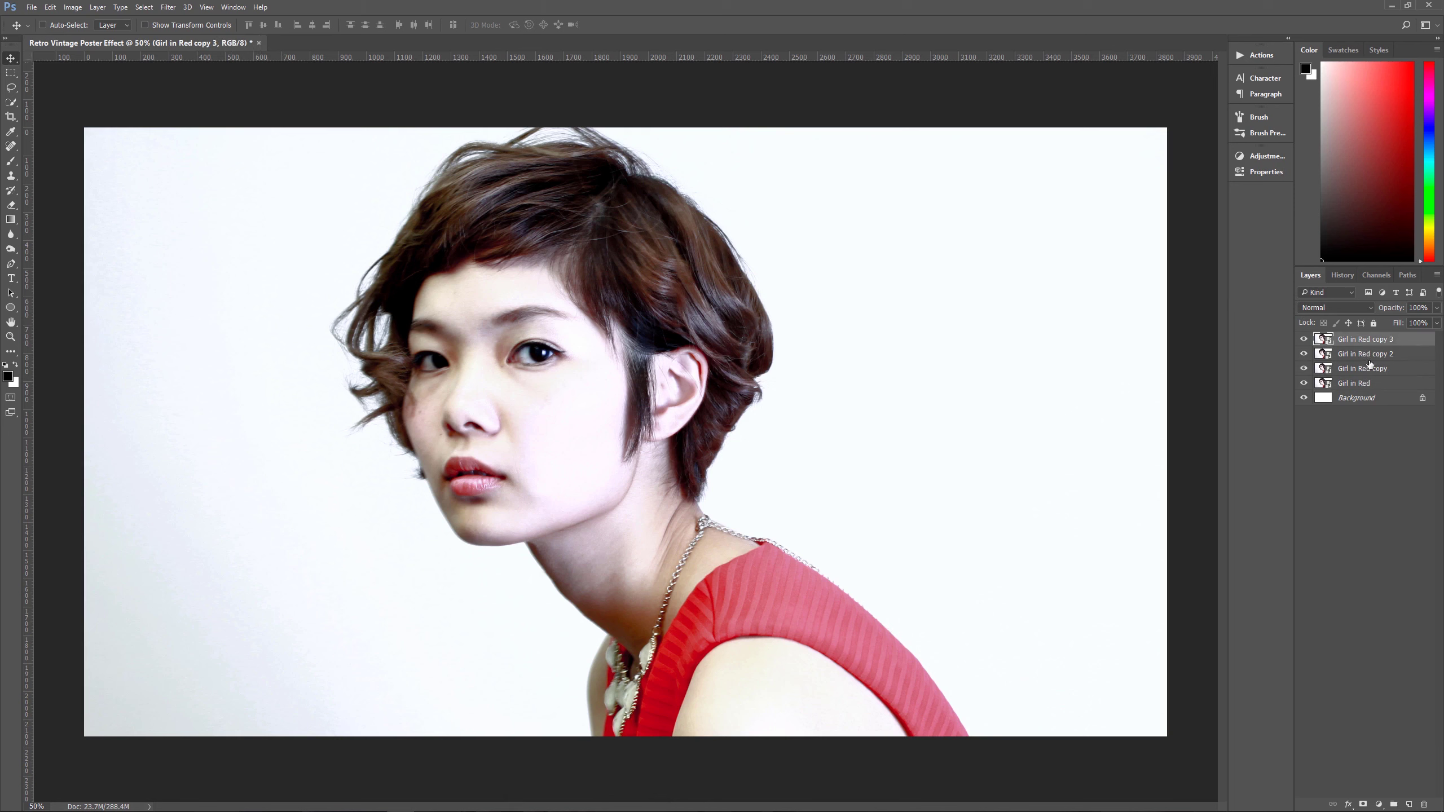
# Step: Rename the four photo layers 1, 2, 3 and 4 bottom to top, then select layer 1
pyautogui.doubleClick(1358, 383)
pyautogui.write('1')
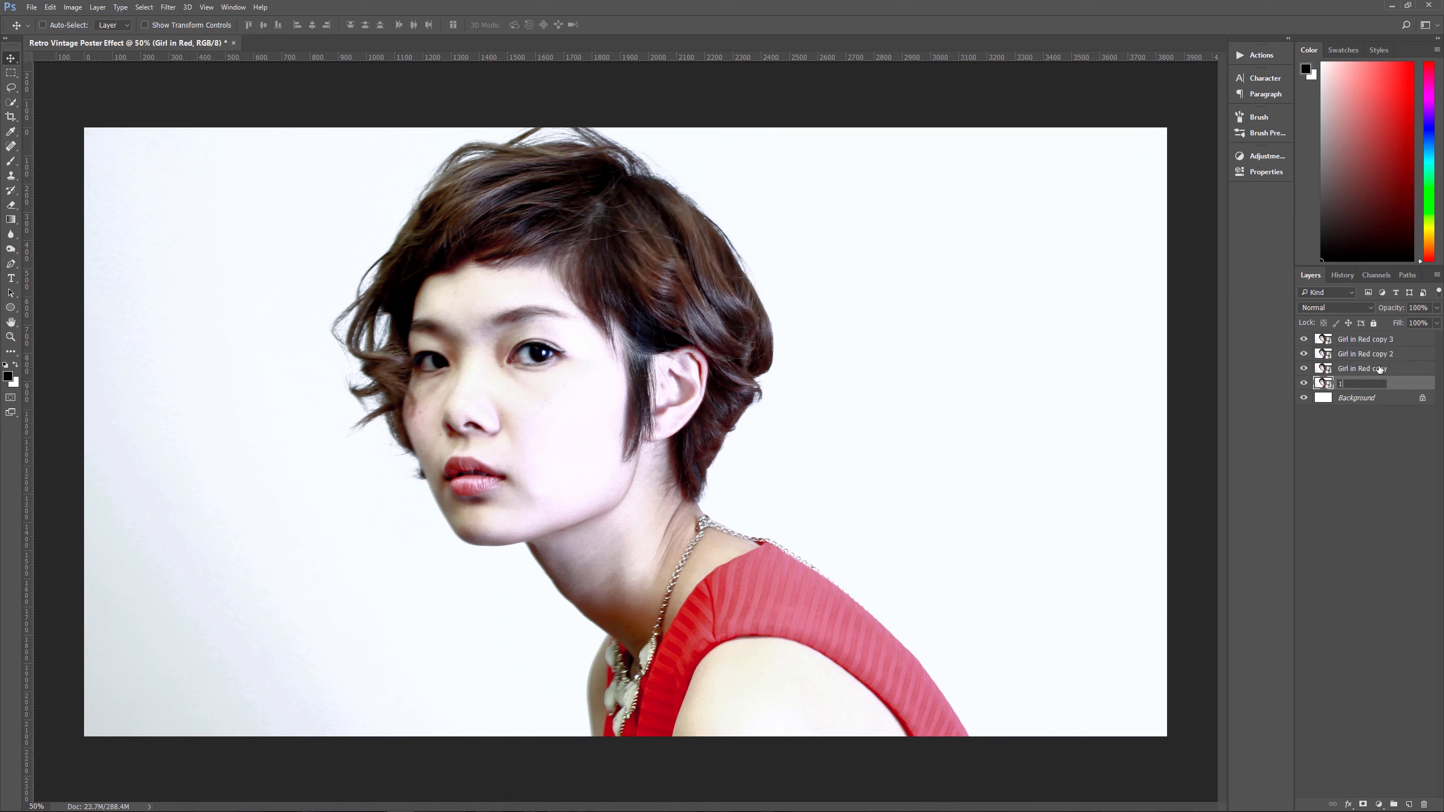
pyautogui.hotkey('shift', 'Tab')
pyautogui.write('2')
pyautogui.hotkey('shift', 'Tab')
pyautogui.write('3')
pyautogui.hotkey('shift', 'Tab')
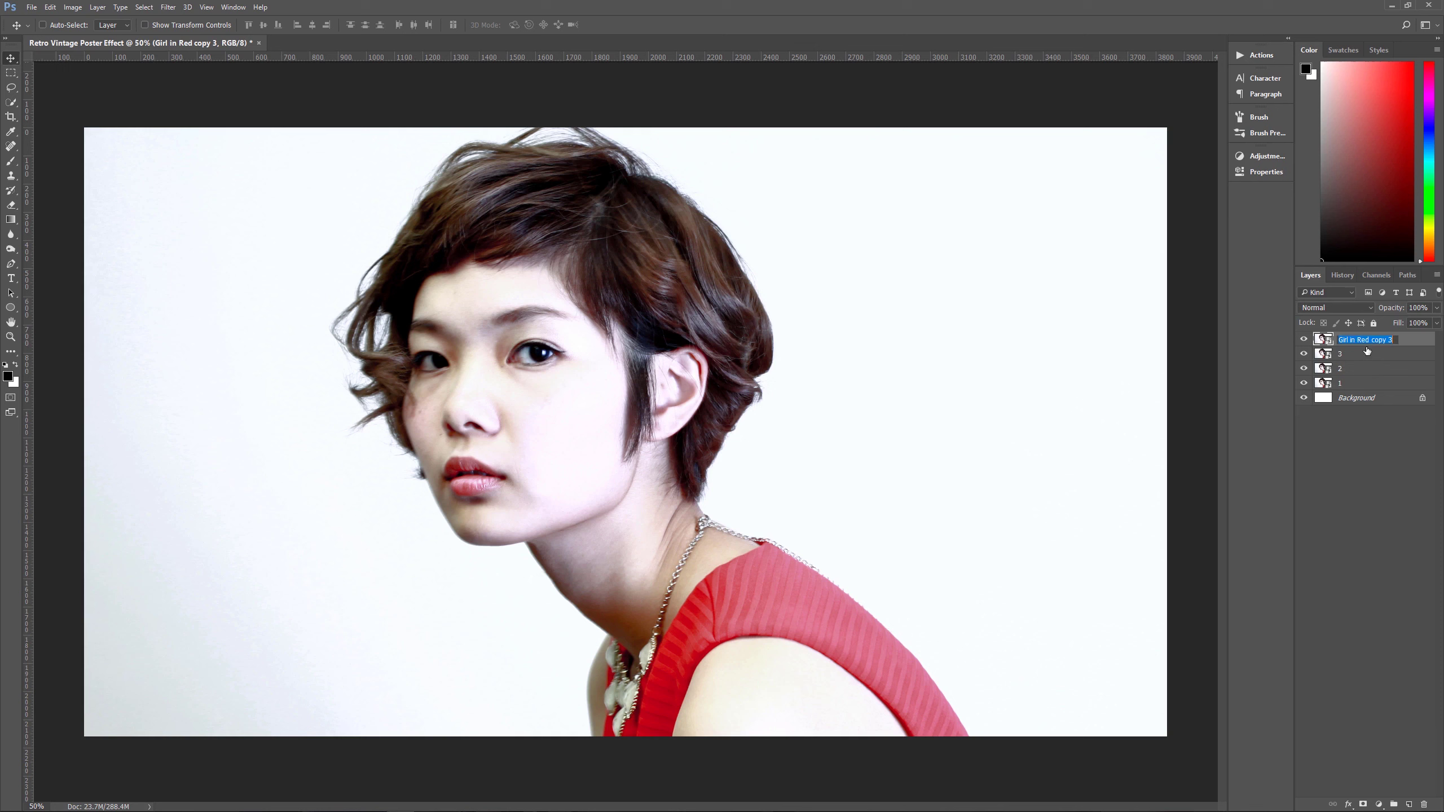
pyautogui.write('4')
pyautogui.press('Return')
pyautogui.click(1390, 384)
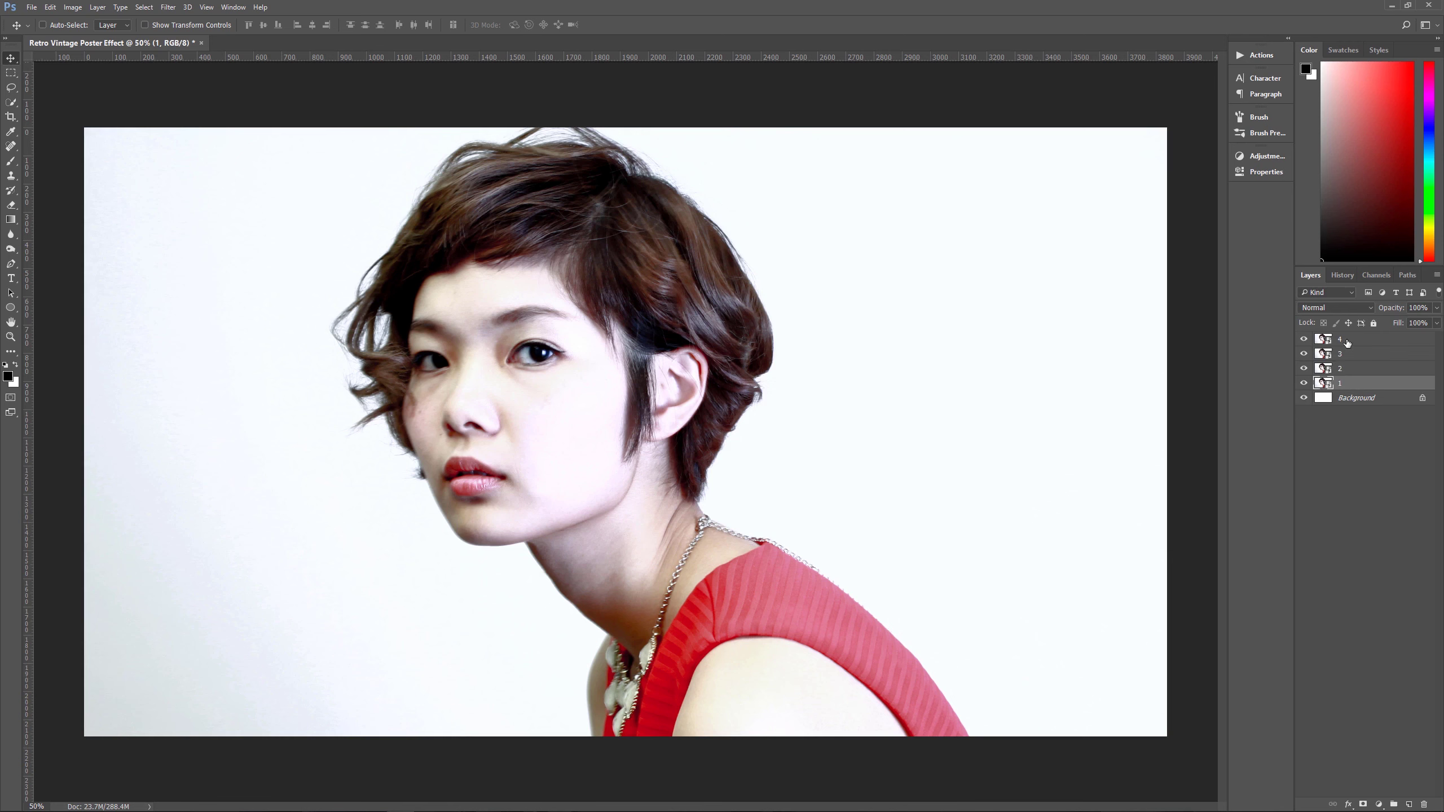
# Step: Hide layers 4, 3 and 2 so only layer 1 shows
pyautogui.click(1304, 339)
pyautogui.click(1304, 354)
pyautogui.click(1303, 368)
# Step: Apply a Gaussian Blur with a 3-pixel radius to layer 1
pyautogui.click(169, 7)
pyautogui.moveTo(185, 130)
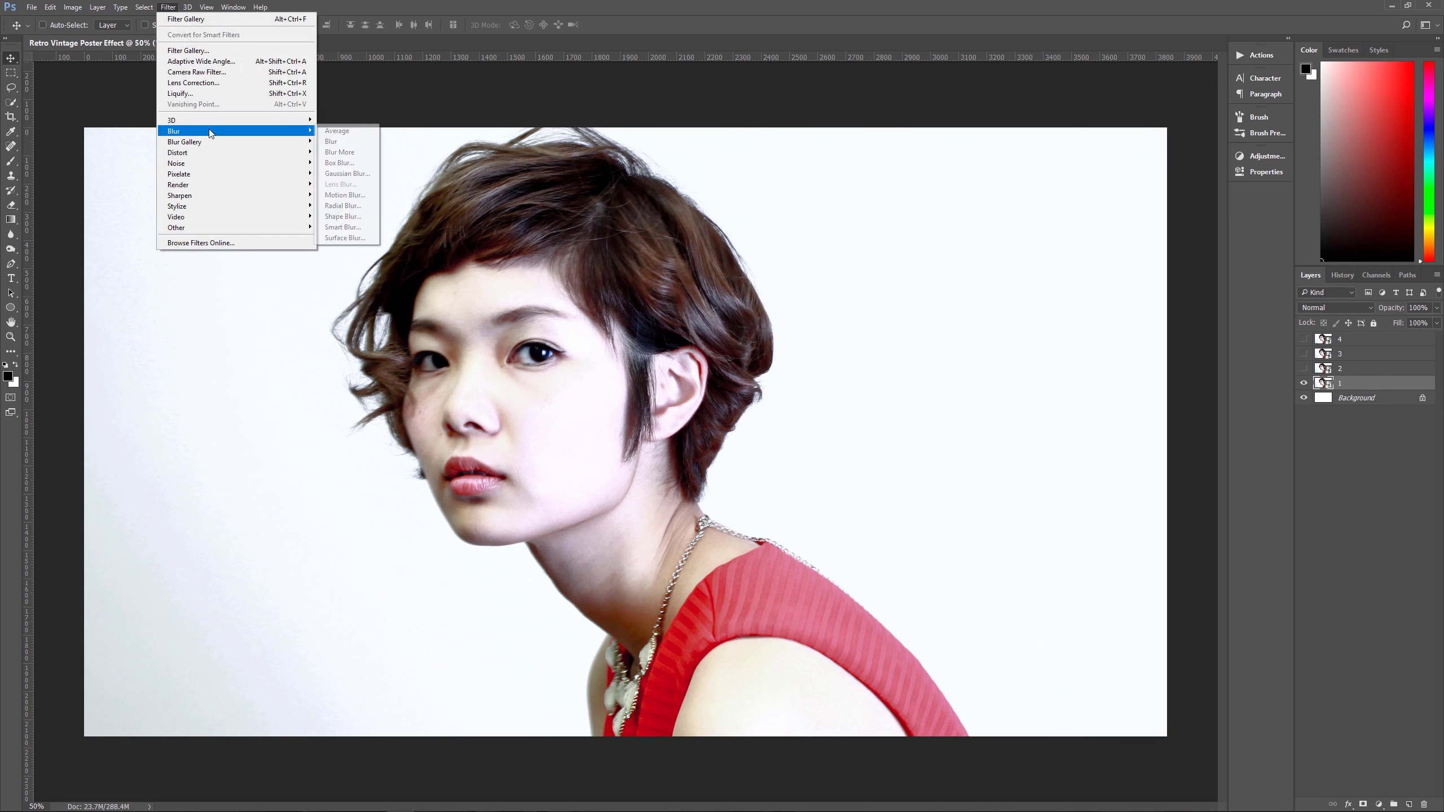
pyautogui.click(348, 174)
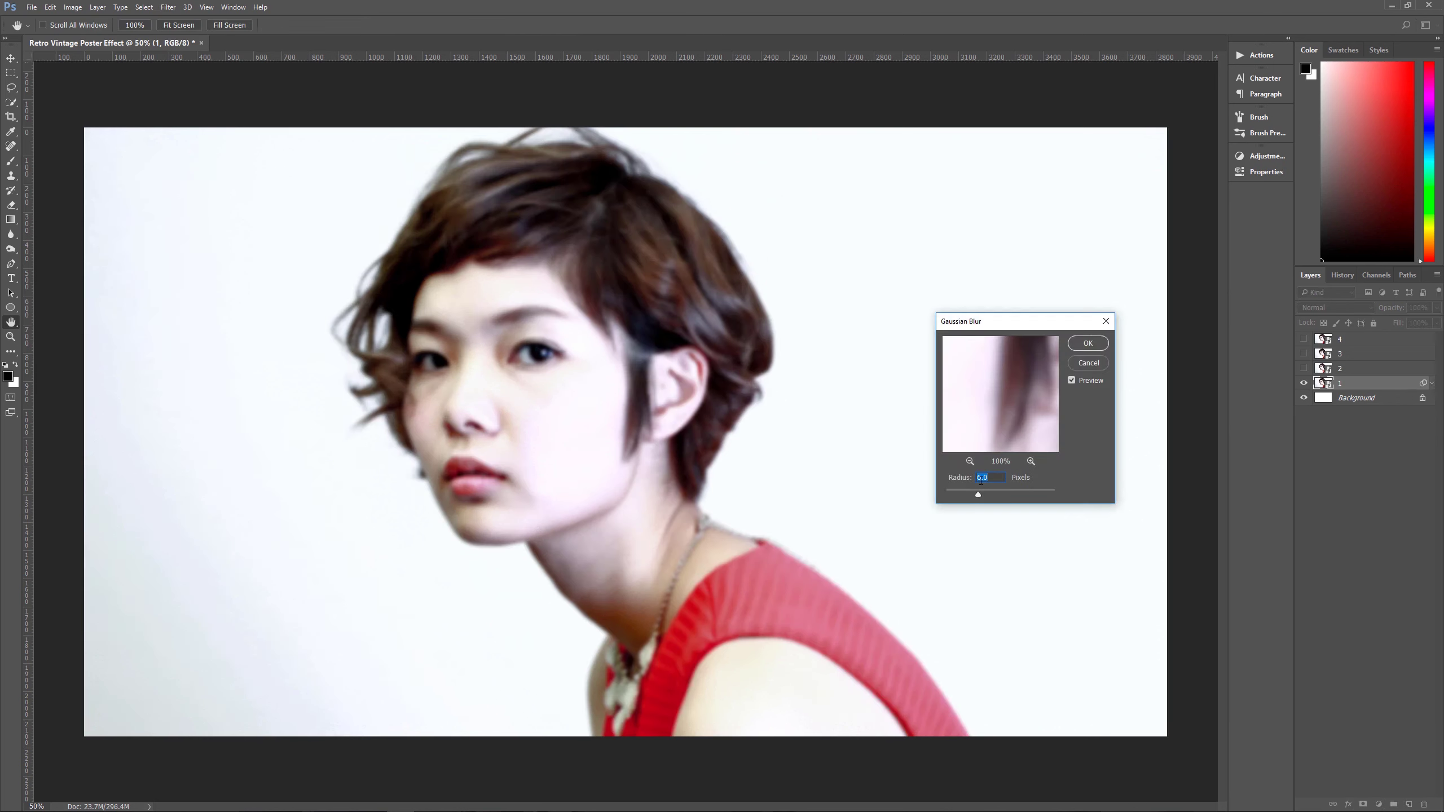
pyautogui.write('3')
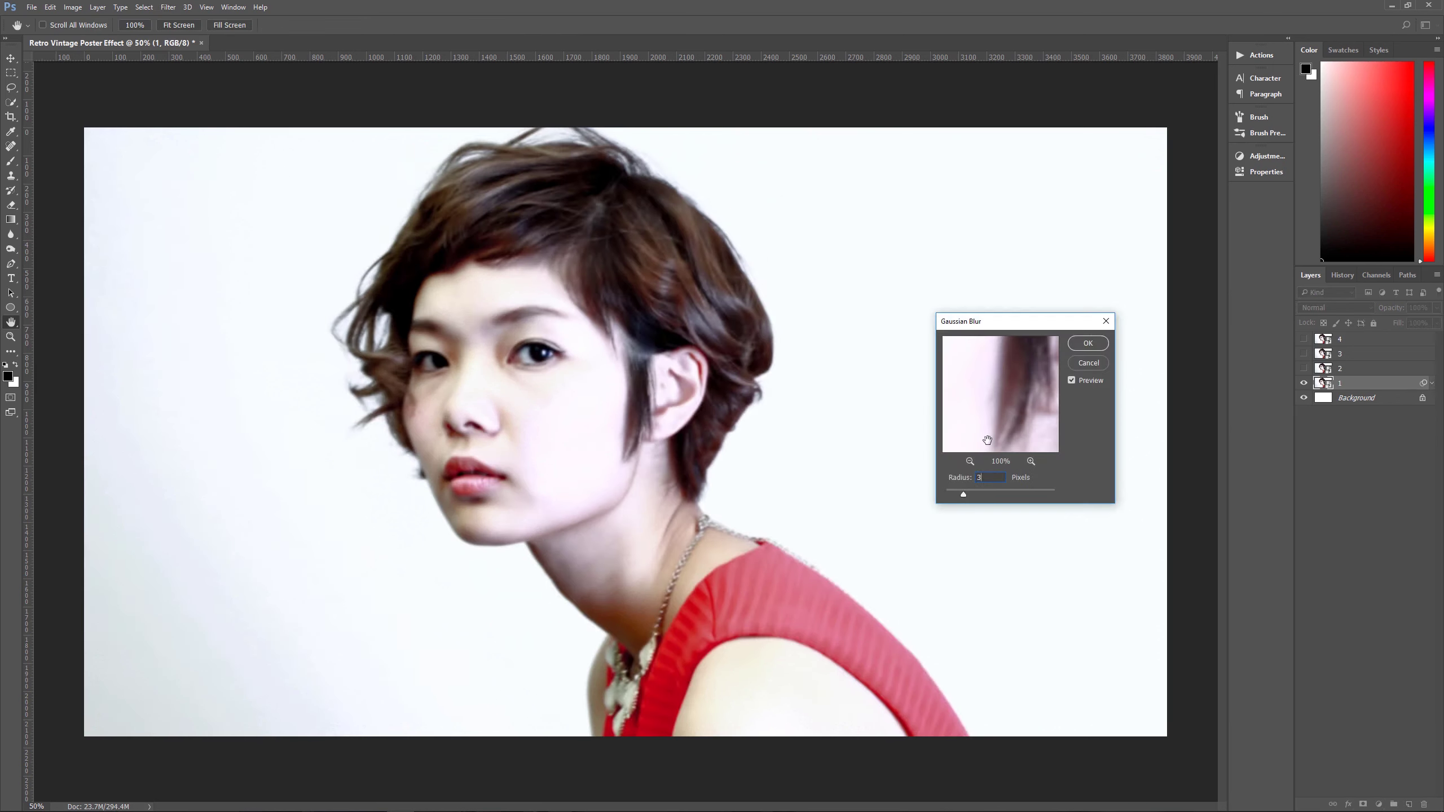
pyautogui.click(1088, 343)
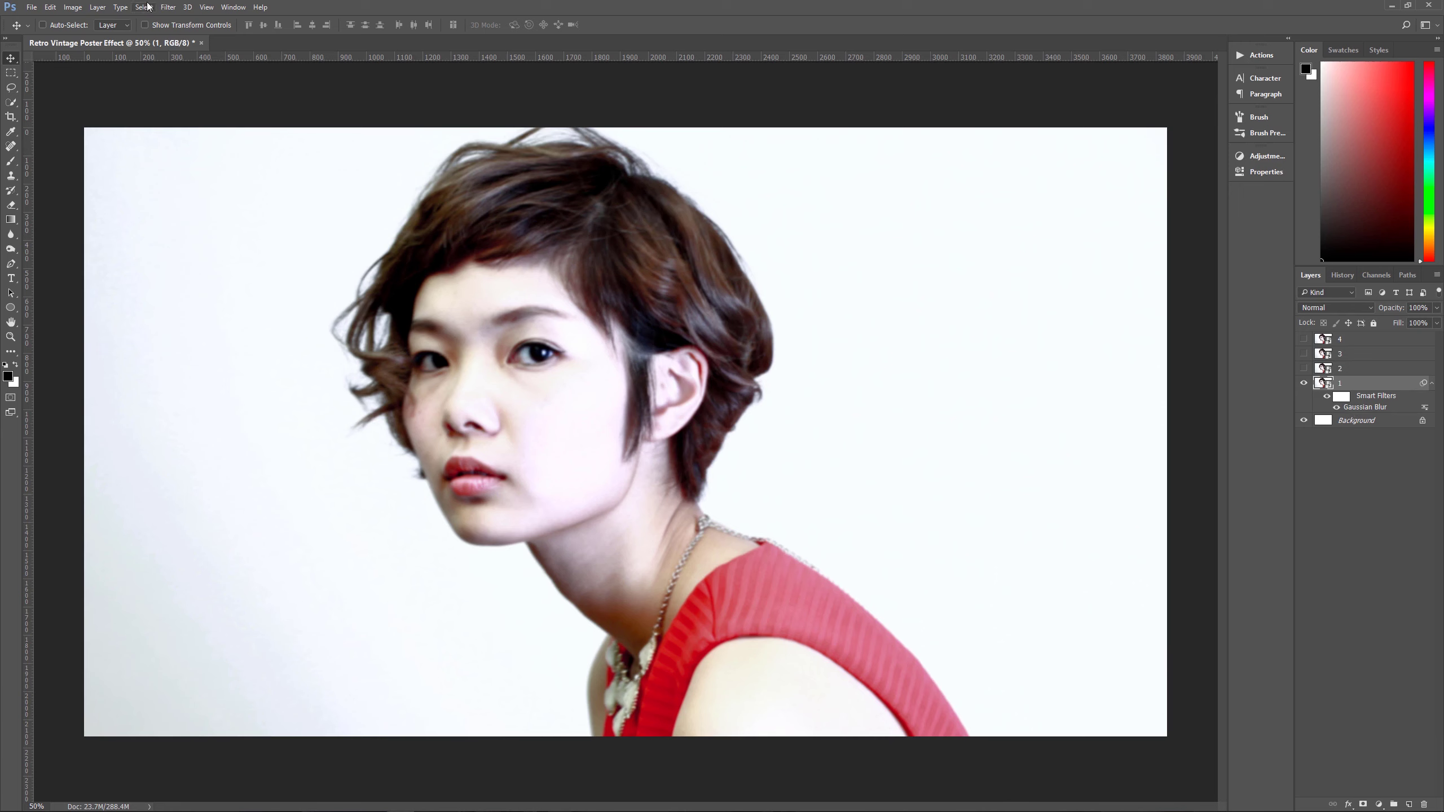
# Step: Apply the Filter Gallery's Artistic > Cutout filter to layer 1, checking the face in the preview
pyautogui.click(168, 6)
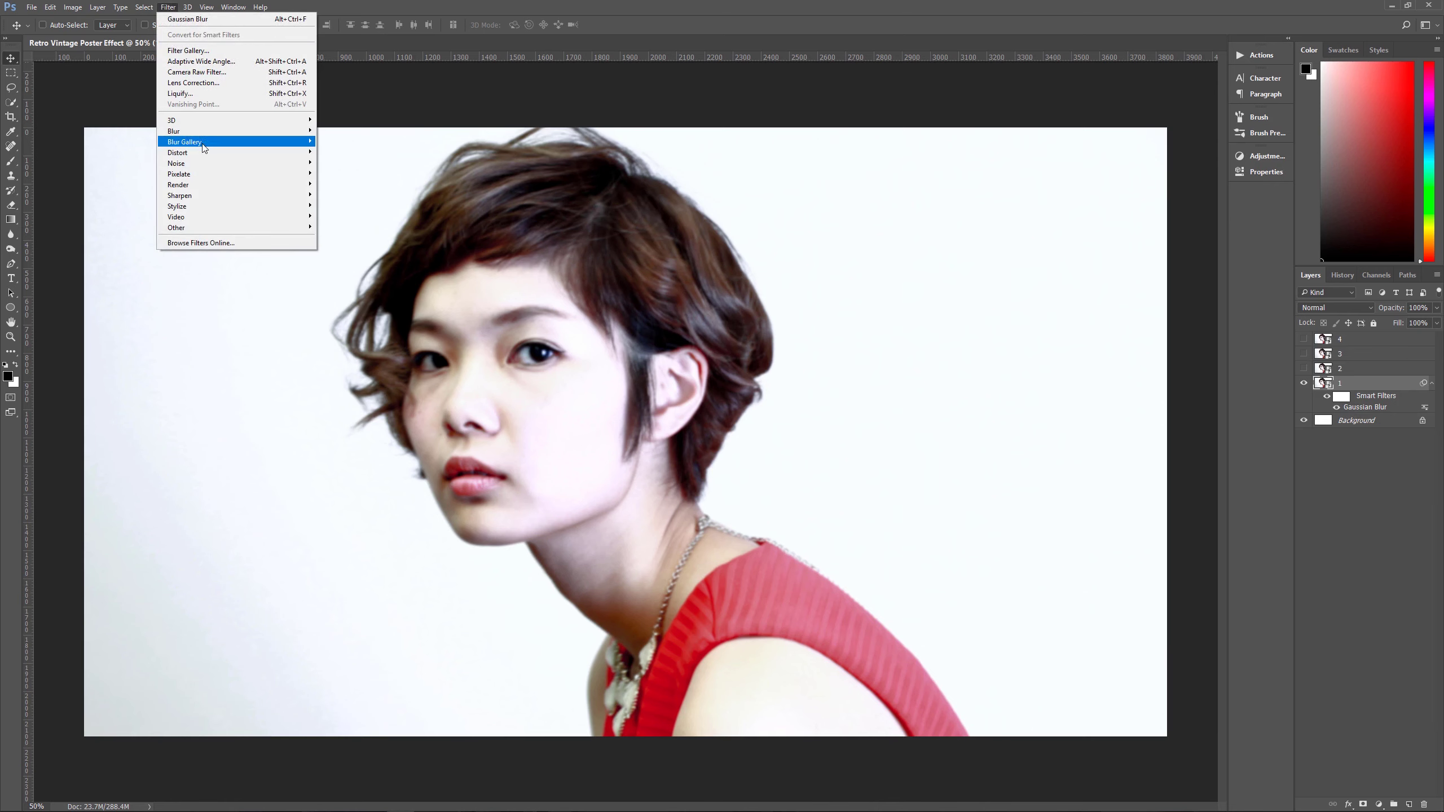
pyautogui.click(189, 50)
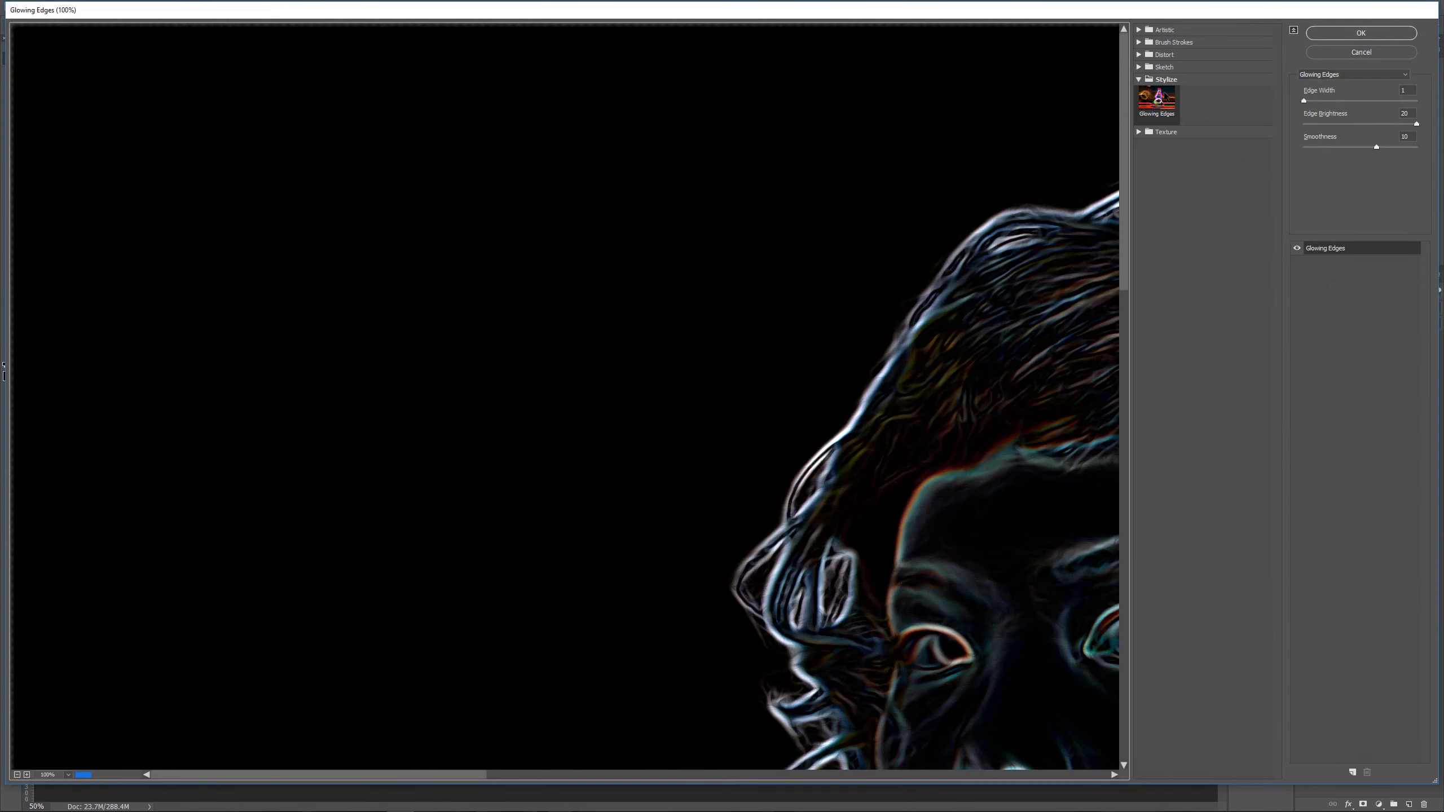
pyautogui.click(1139, 79)
pyautogui.click(1140, 29)
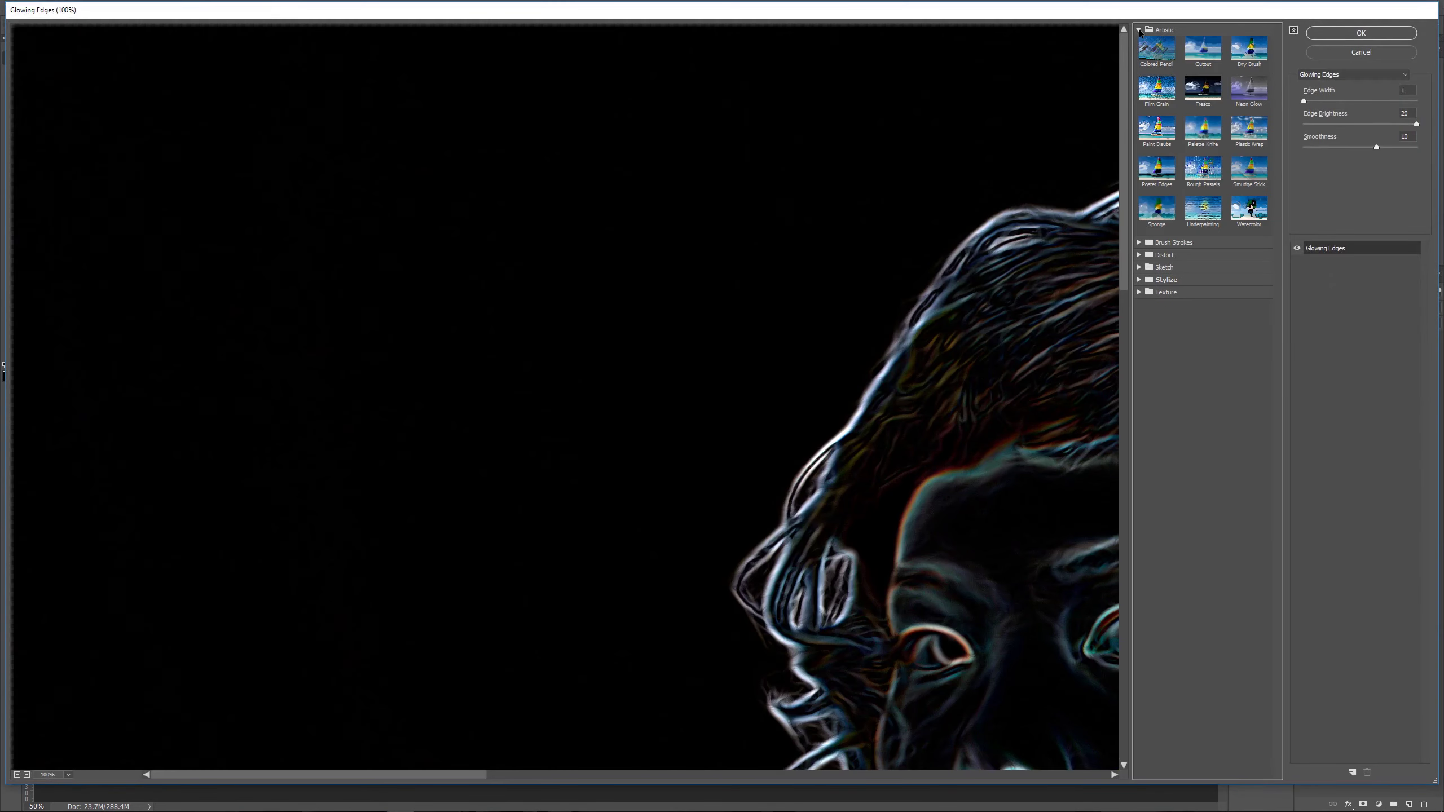
pyautogui.click(1198, 66)
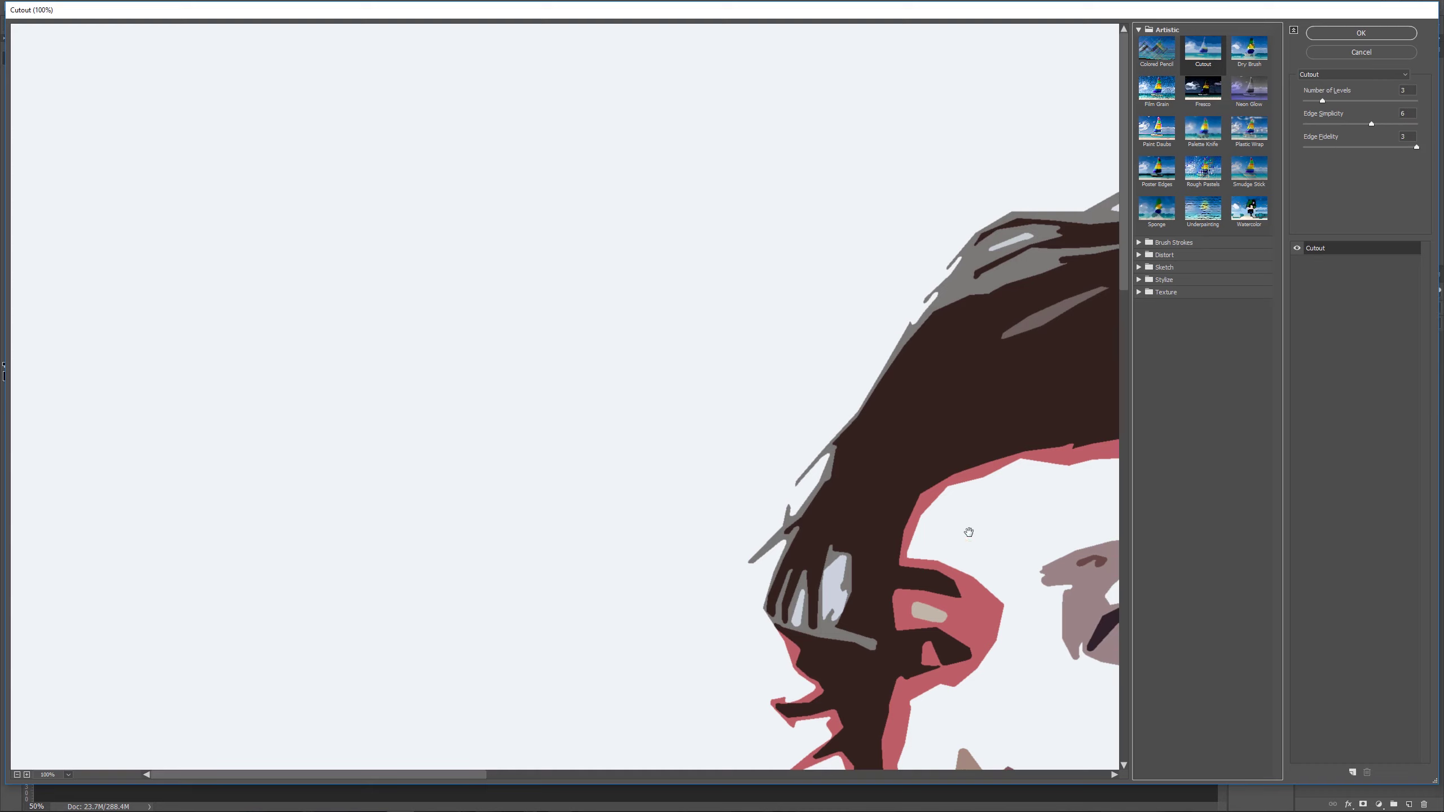
pyautogui.moveTo(980, 556); pyautogui.dragTo(667, 313)
pyautogui.moveTo(919, 425); pyautogui.dragTo(765, 356)
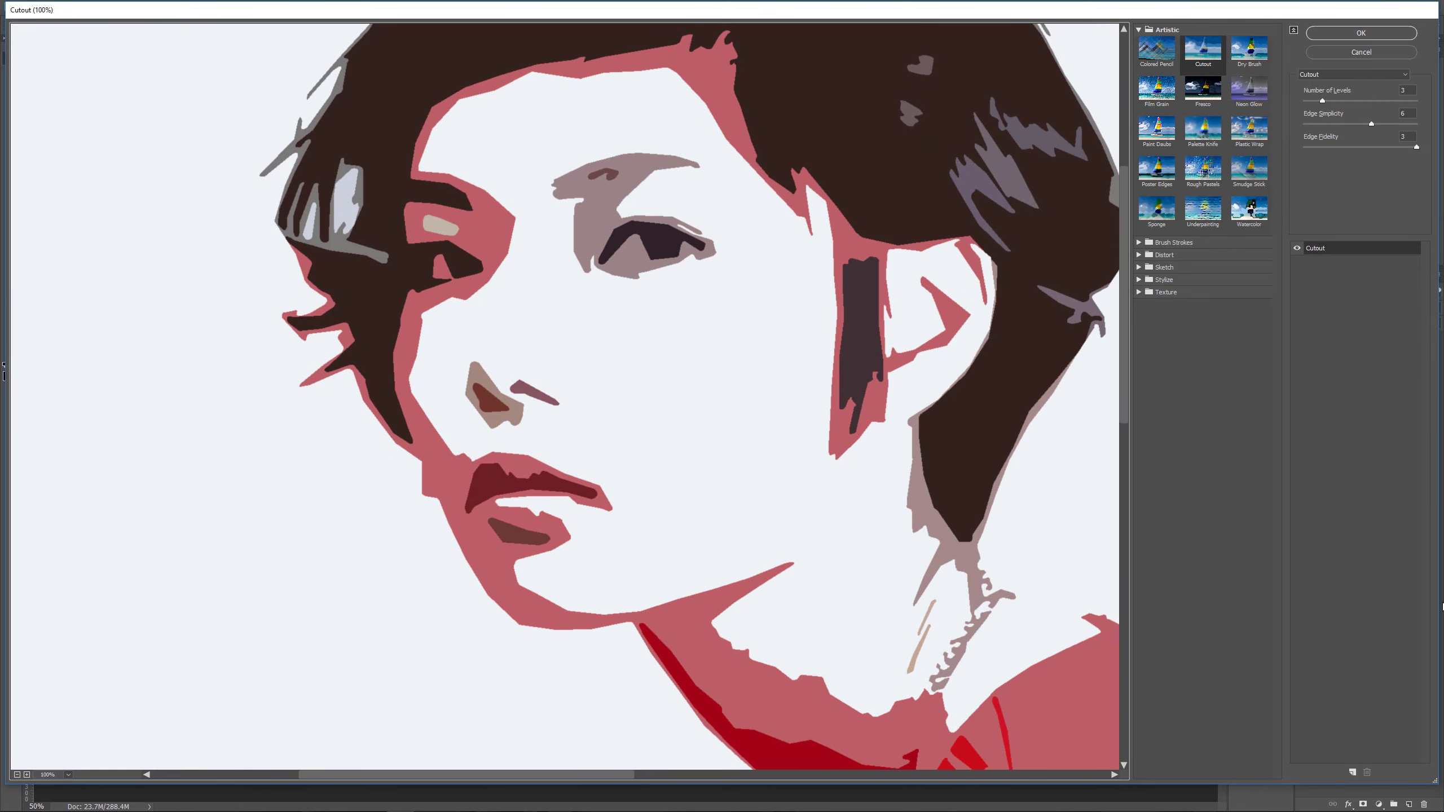
pyautogui.click(1355, 35)
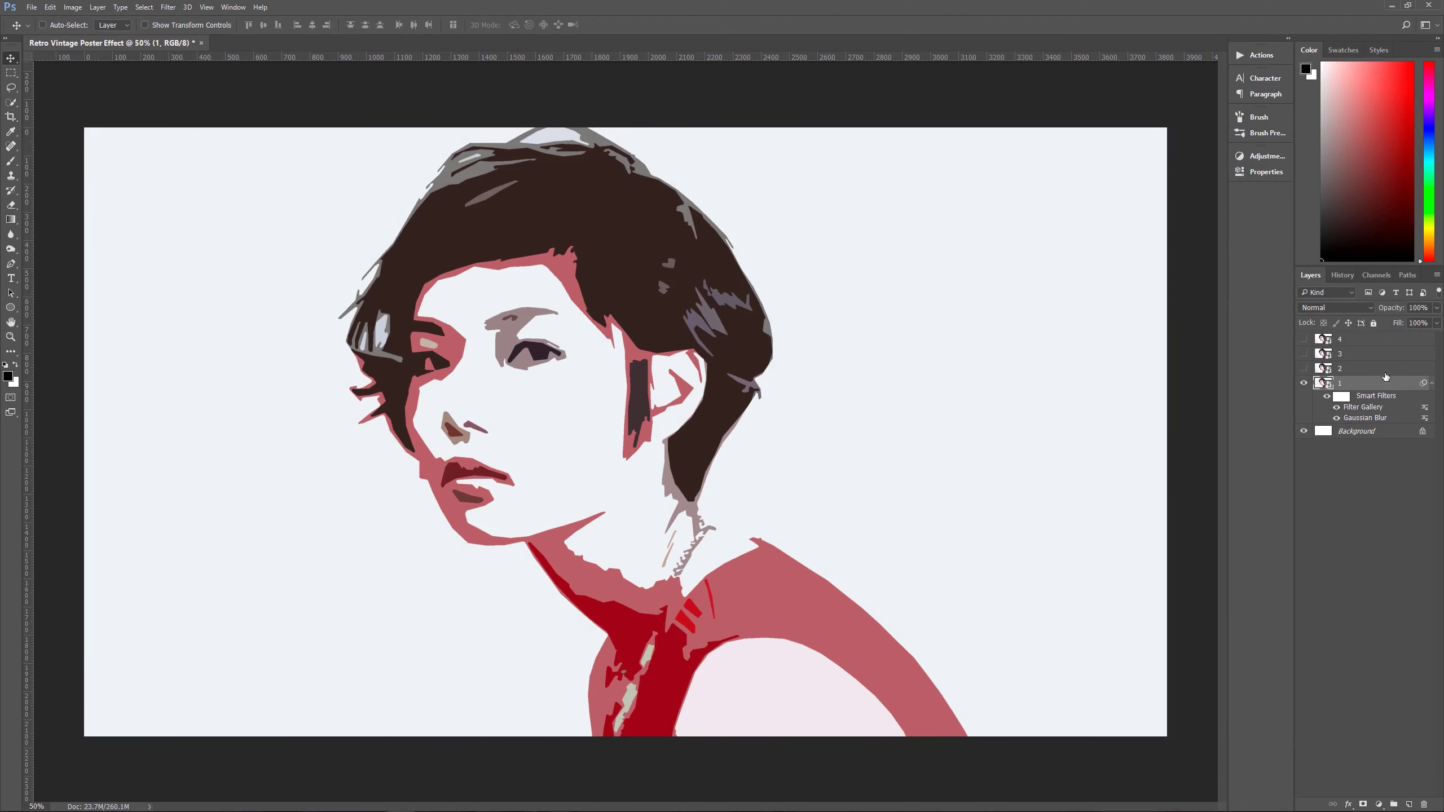
# Step: Select and show layer 2, then set its blend mode to Divide at 50% opacity
pyautogui.click(1433, 384)
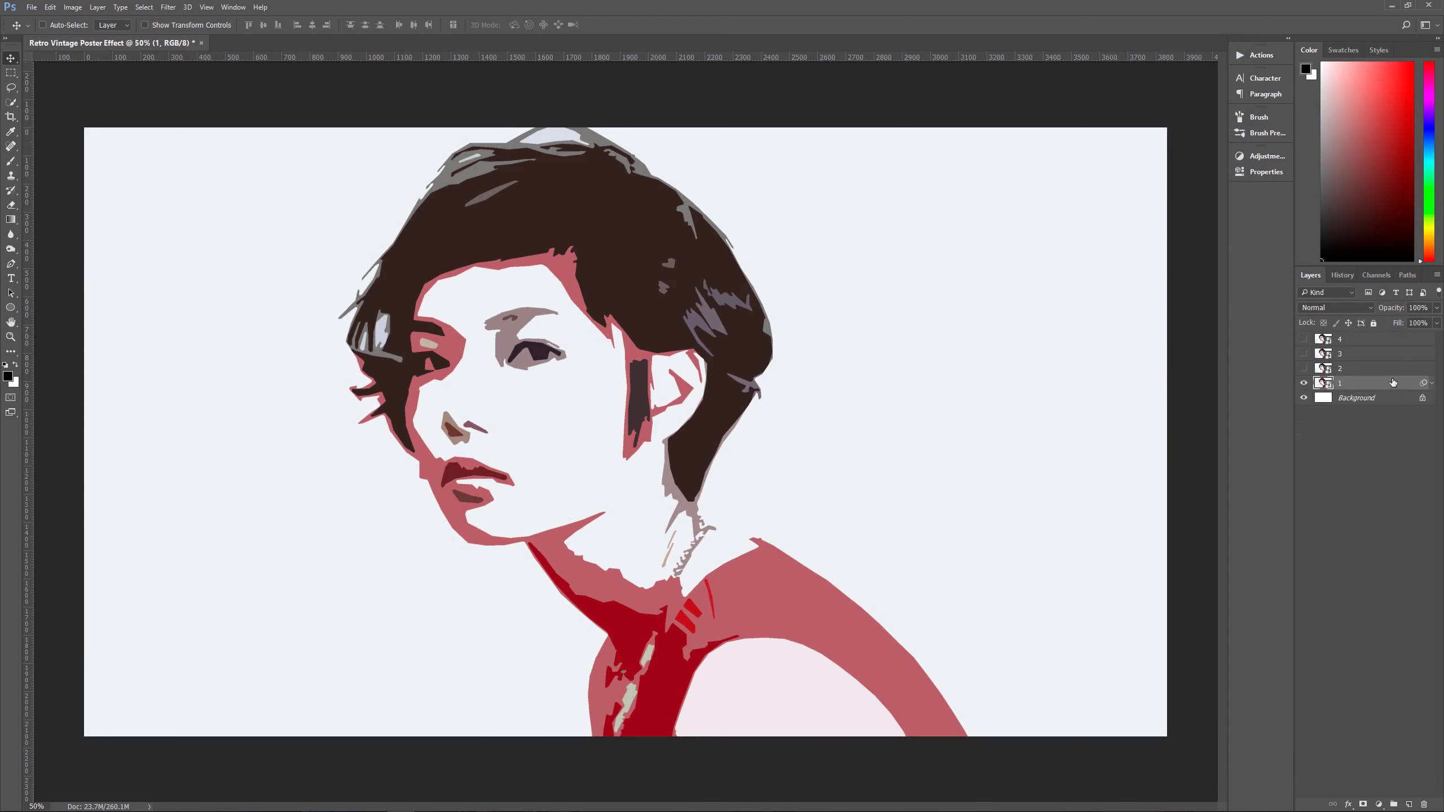
pyautogui.click(1365, 369)
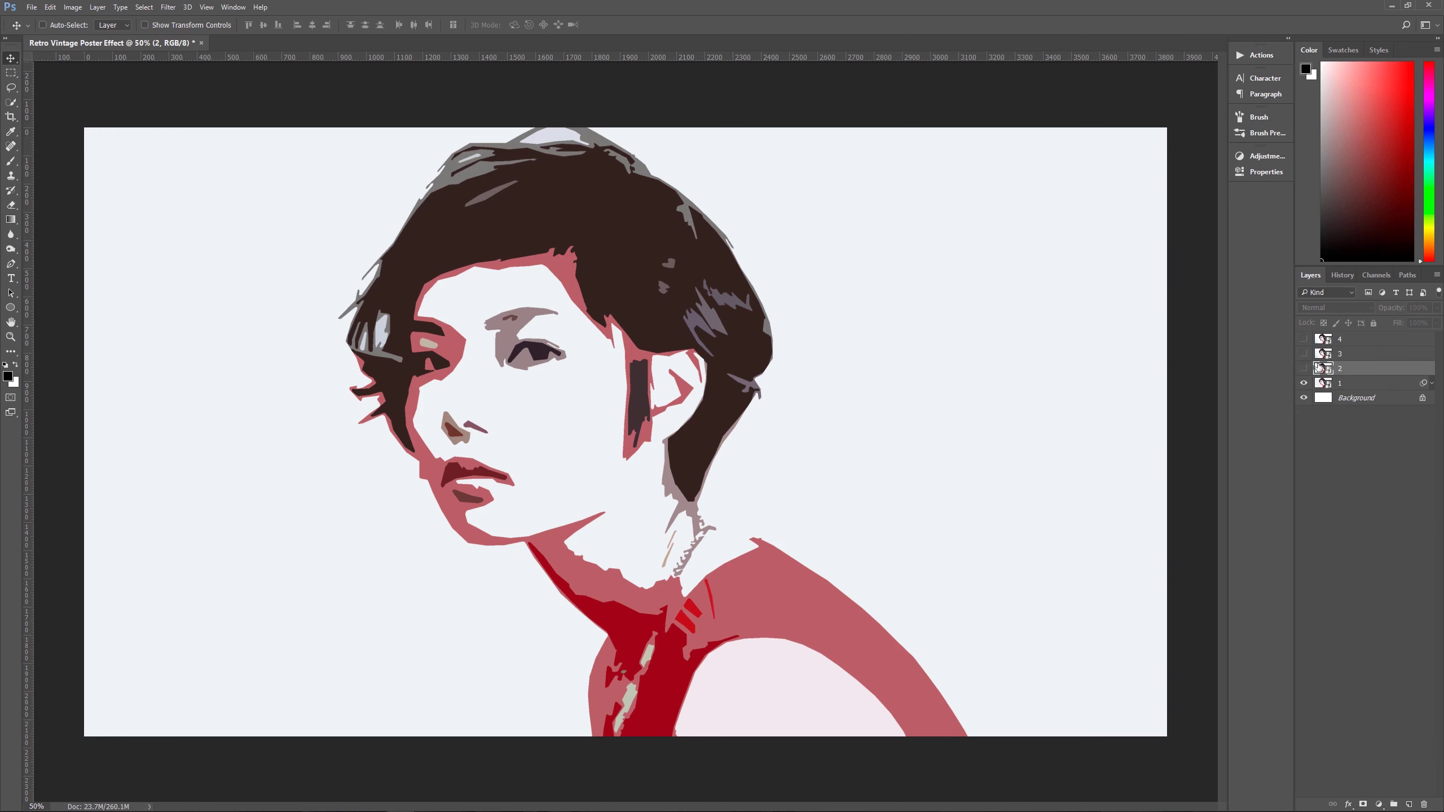
pyautogui.click(1303, 369)
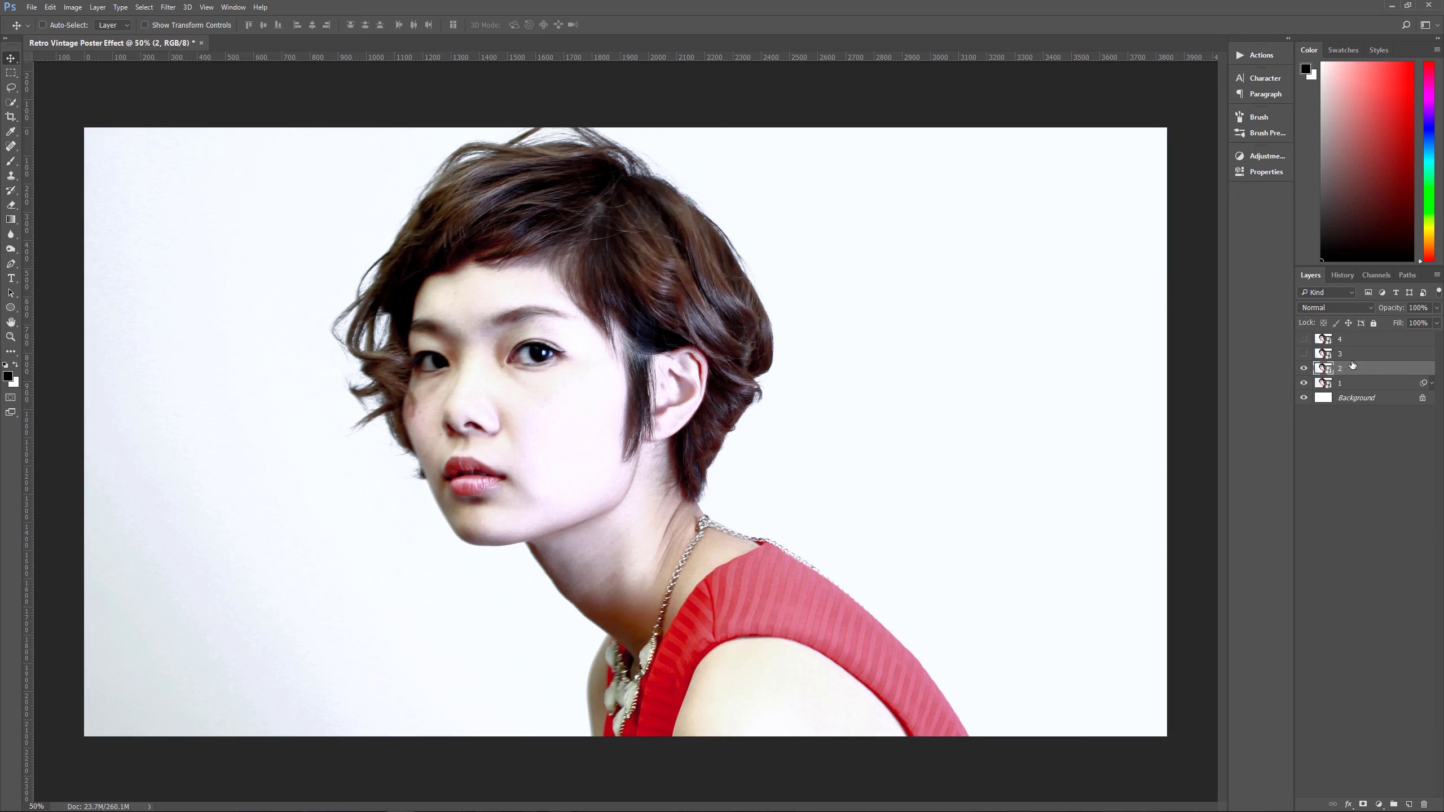
pyautogui.click(1324, 306)
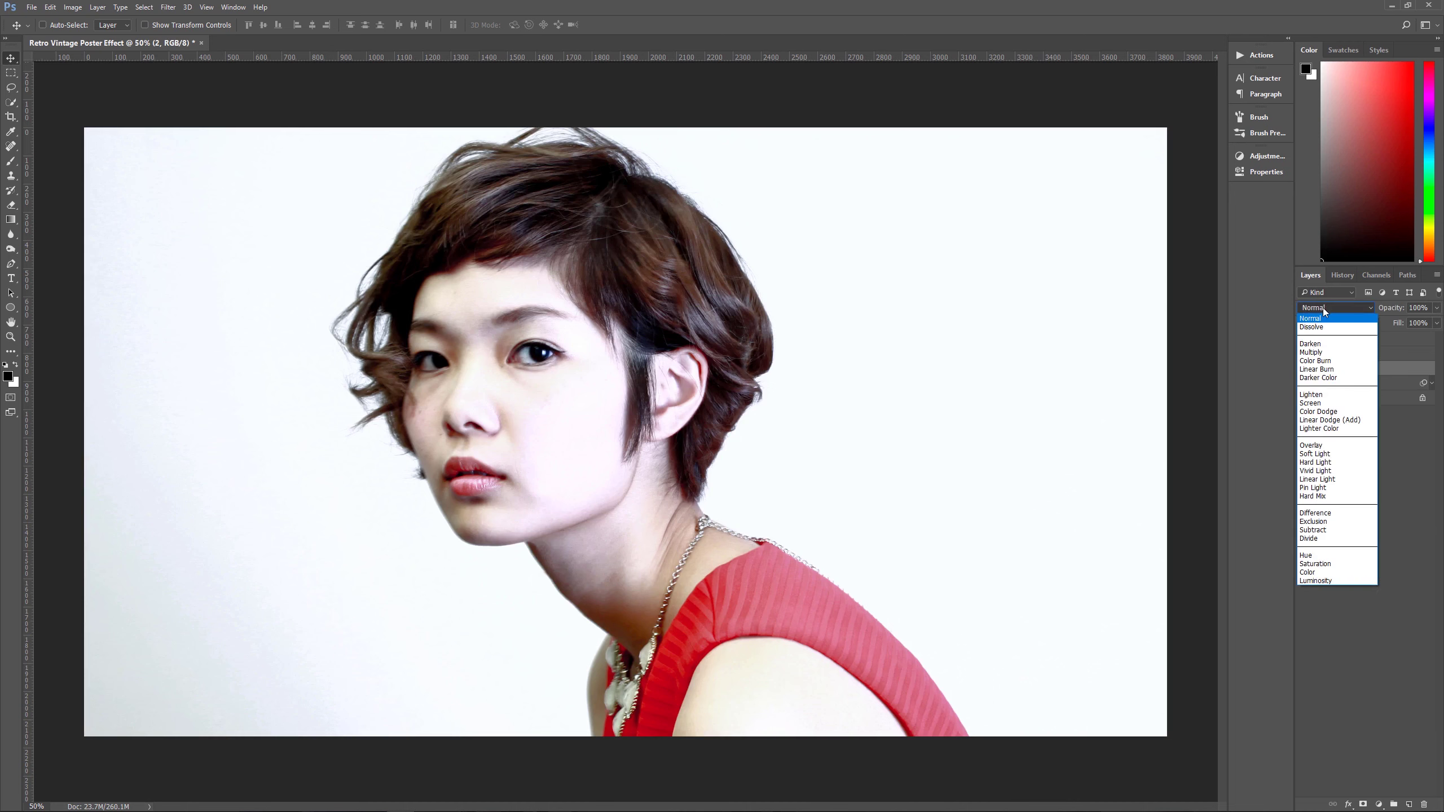
pyautogui.click(1309, 538)
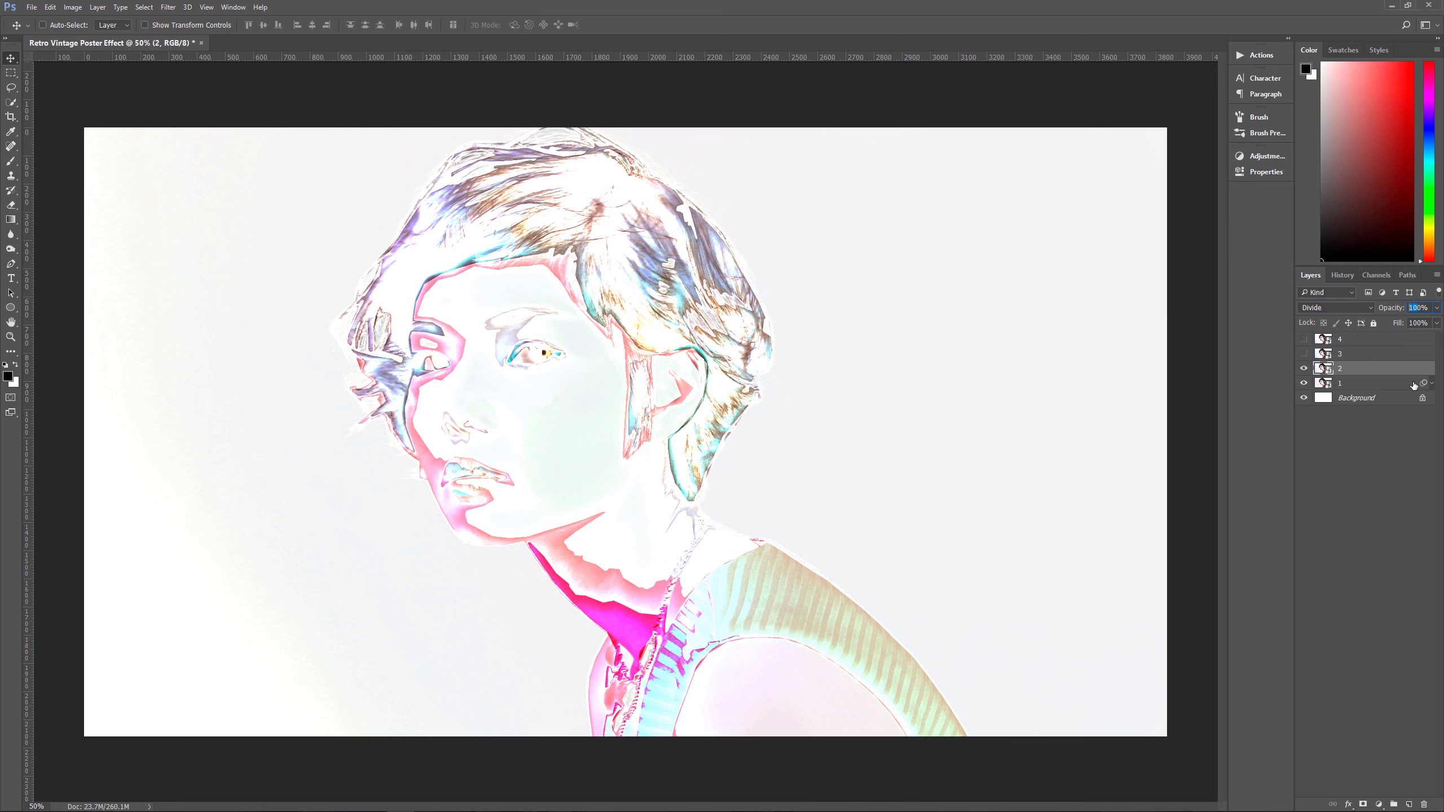
pyautogui.write('50')
pyautogui.press('Return')
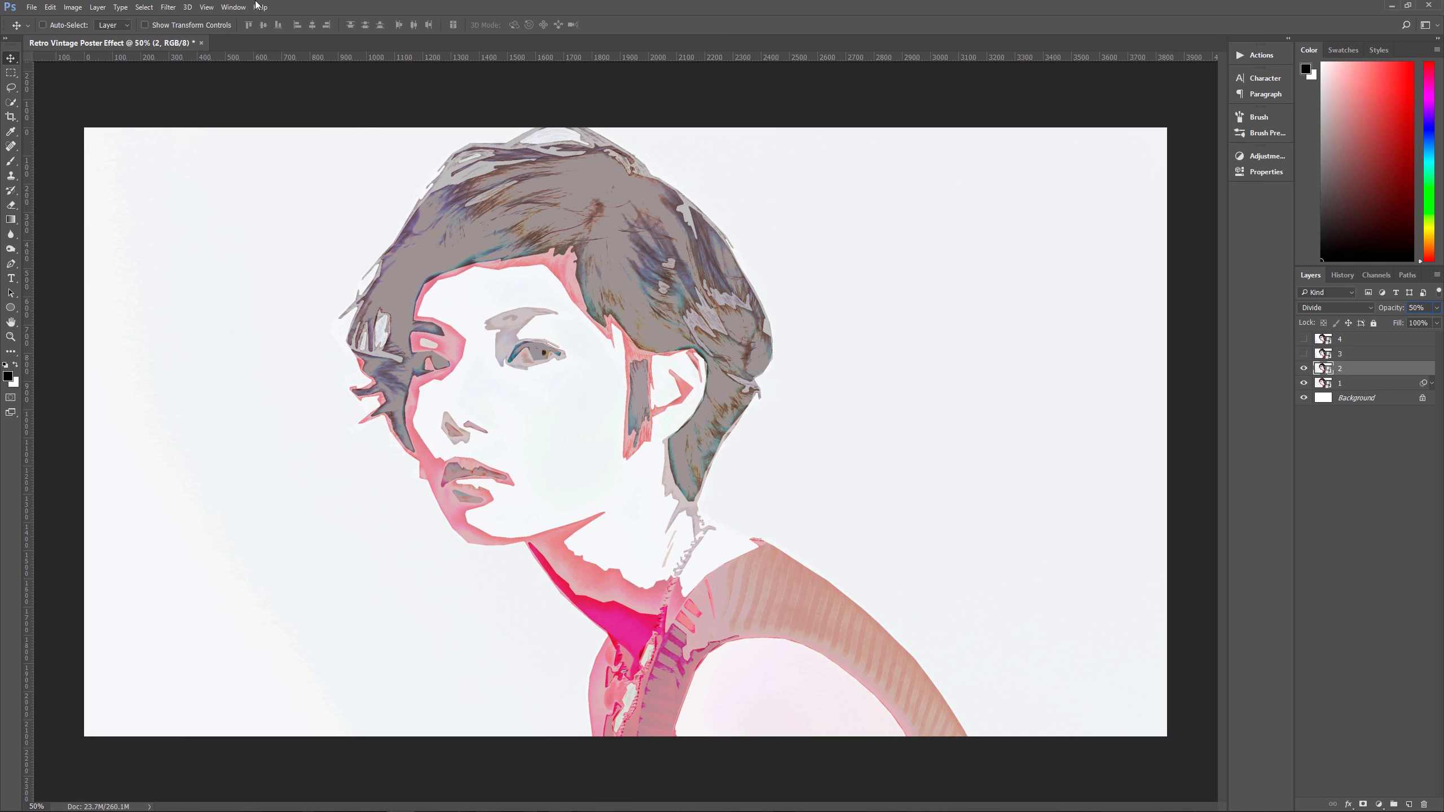
# Step: Apply the Filter Gallery's Brush Strokes > Sprayed Strokes filter to layer 2
pyautogui.click(168, 6)
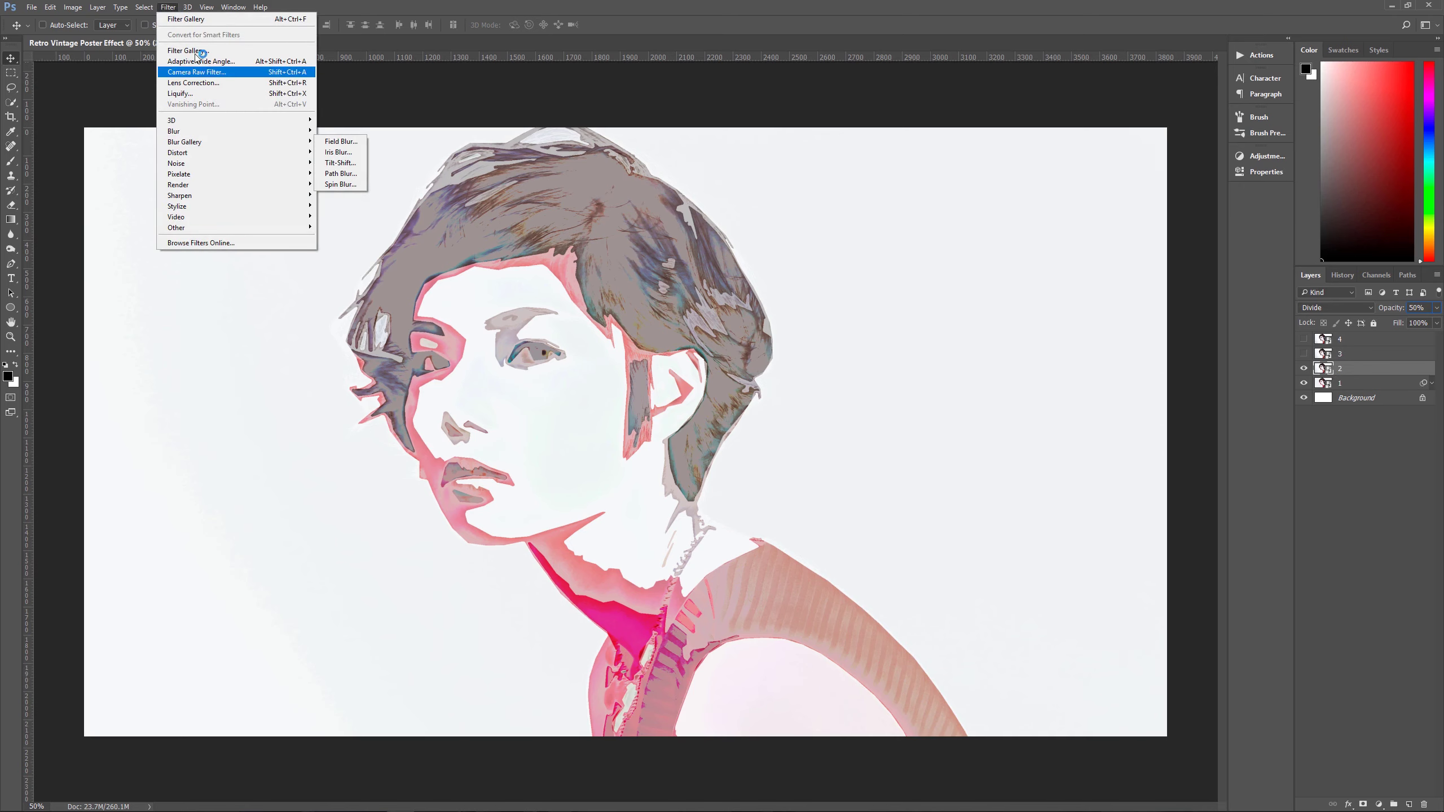
pyautogui.click(194, 51)
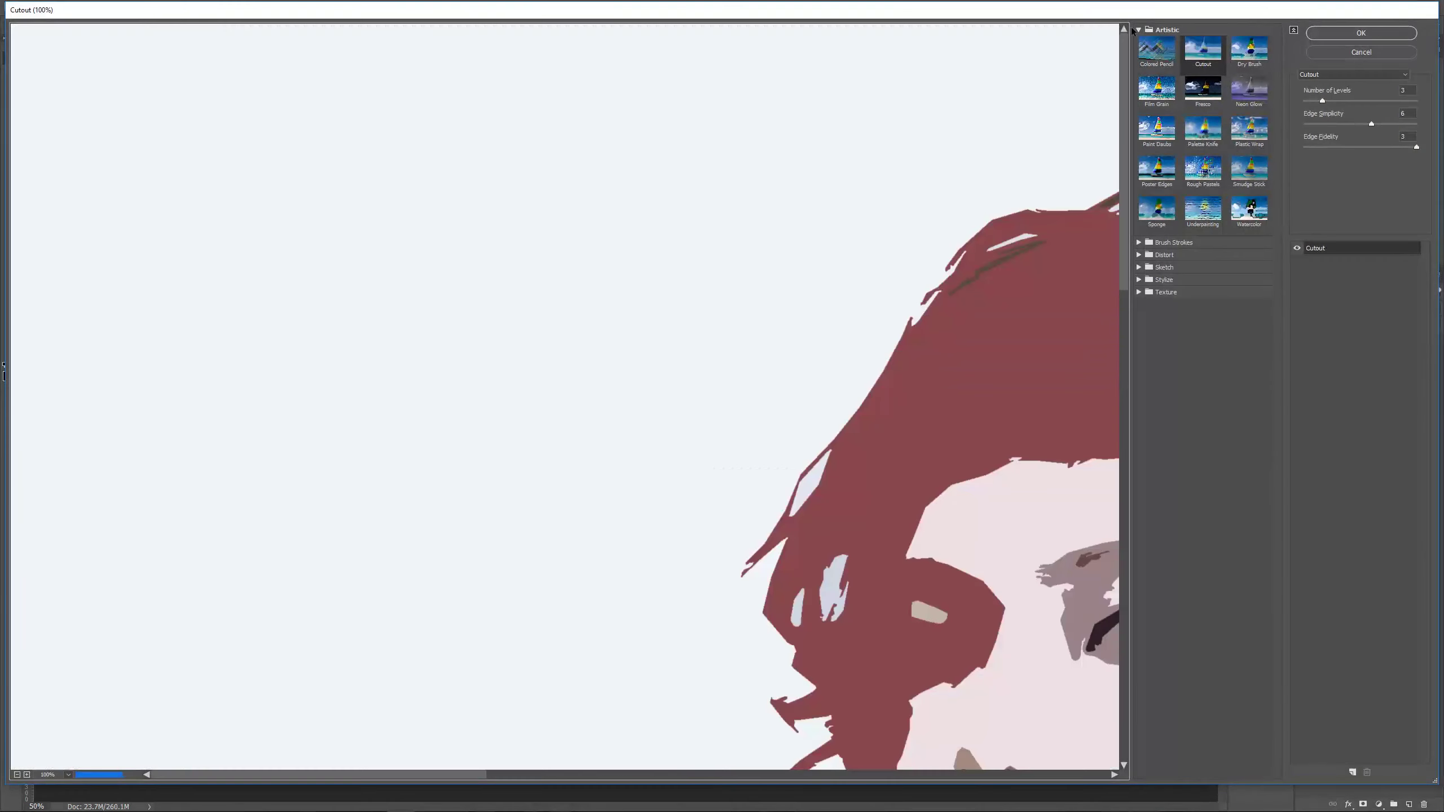
pyautogui.click(1139, 29)
pyautogui.click(1159, 41)
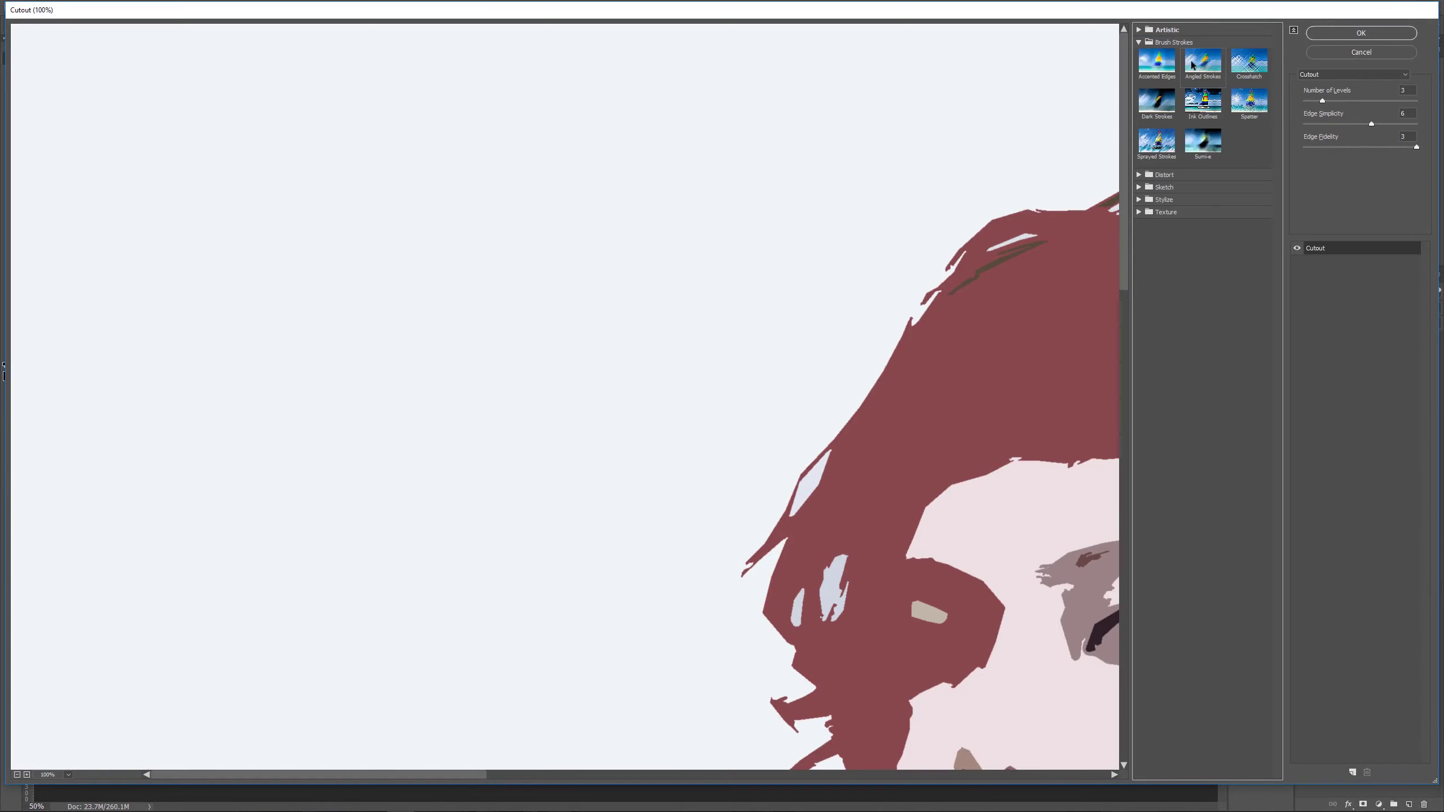
pyautogui.click(1161, 147)
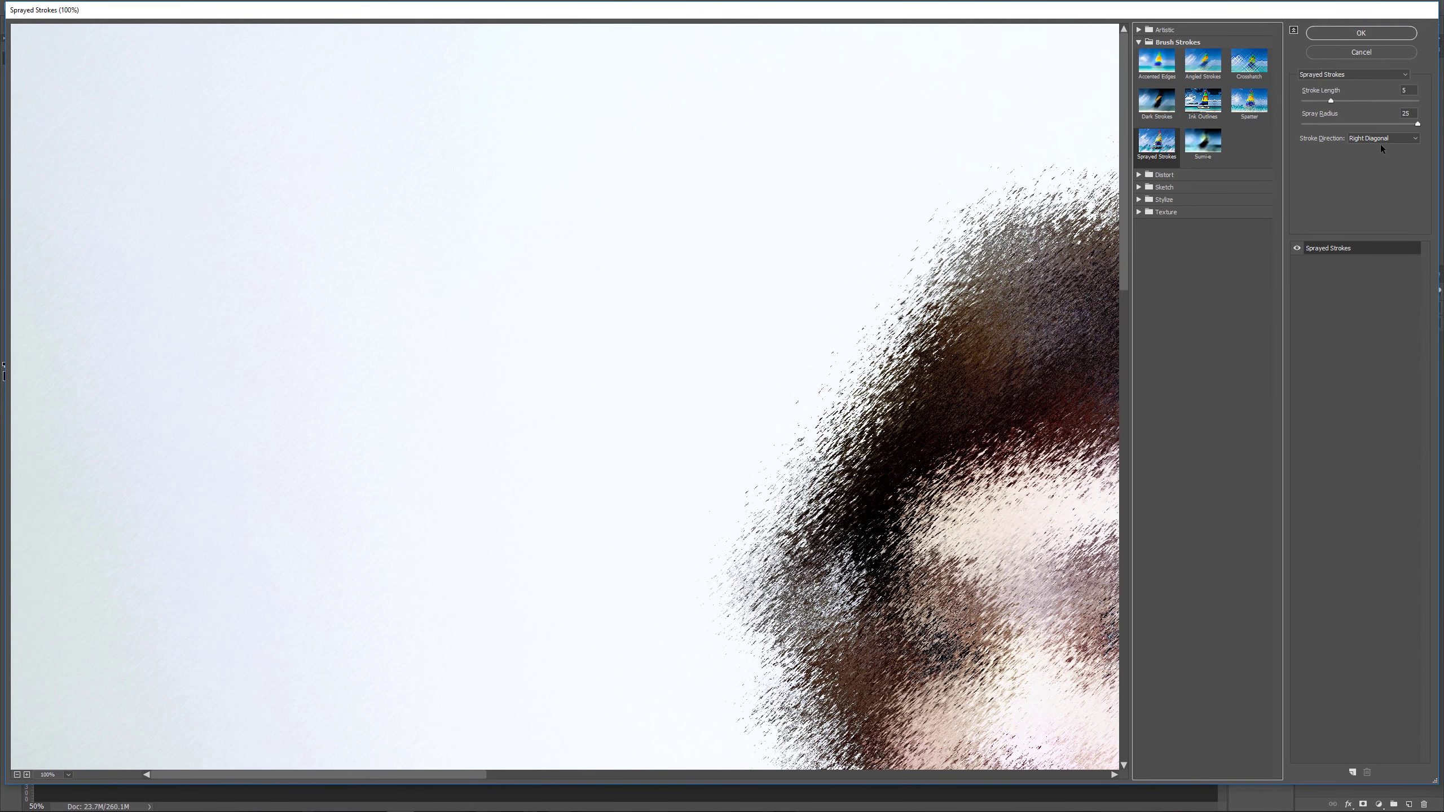
pyautogui.click(1360, 32)
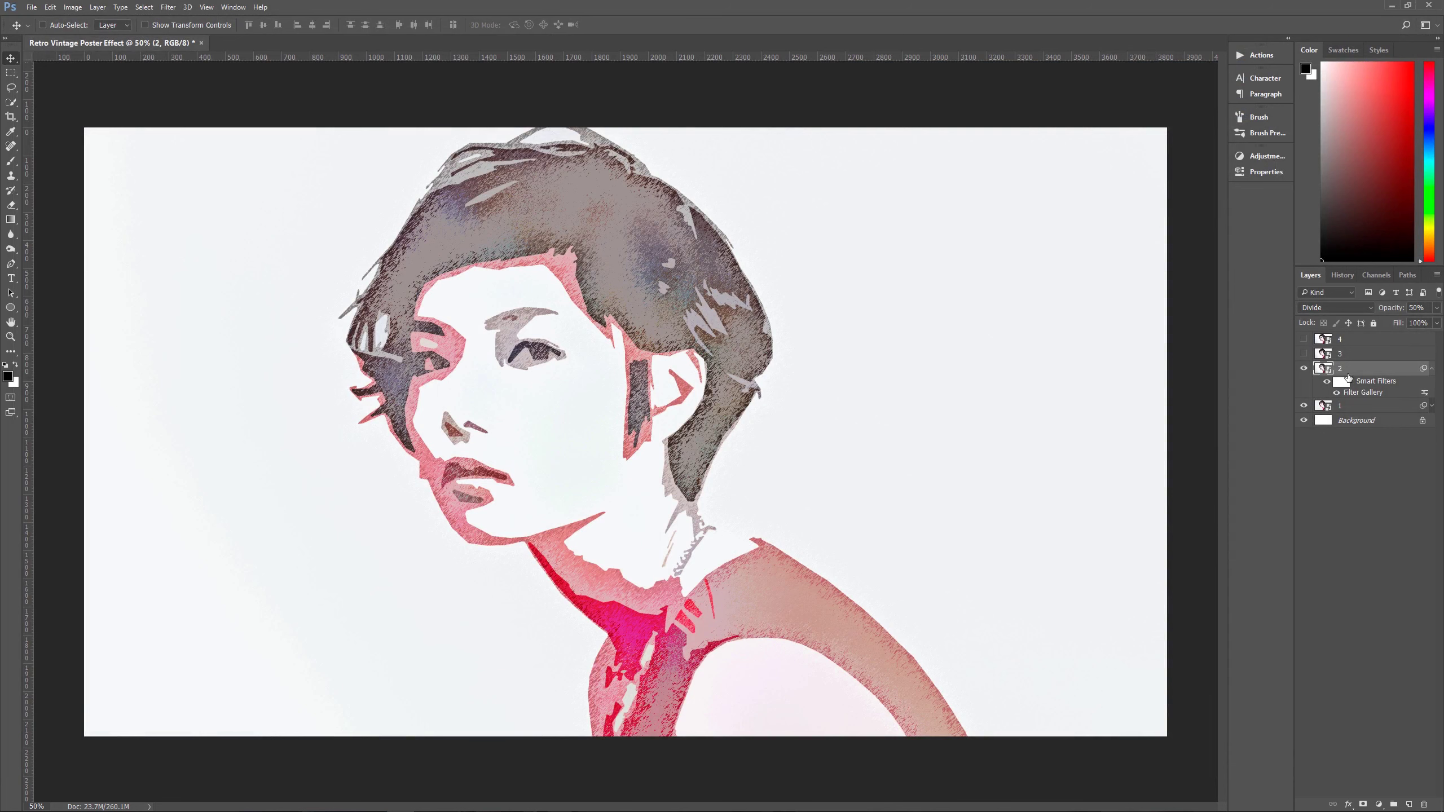
# Step: Toggle layer 2 on and off to compare the textured look, then select layer 3
pyautogui.click(1434, 370)
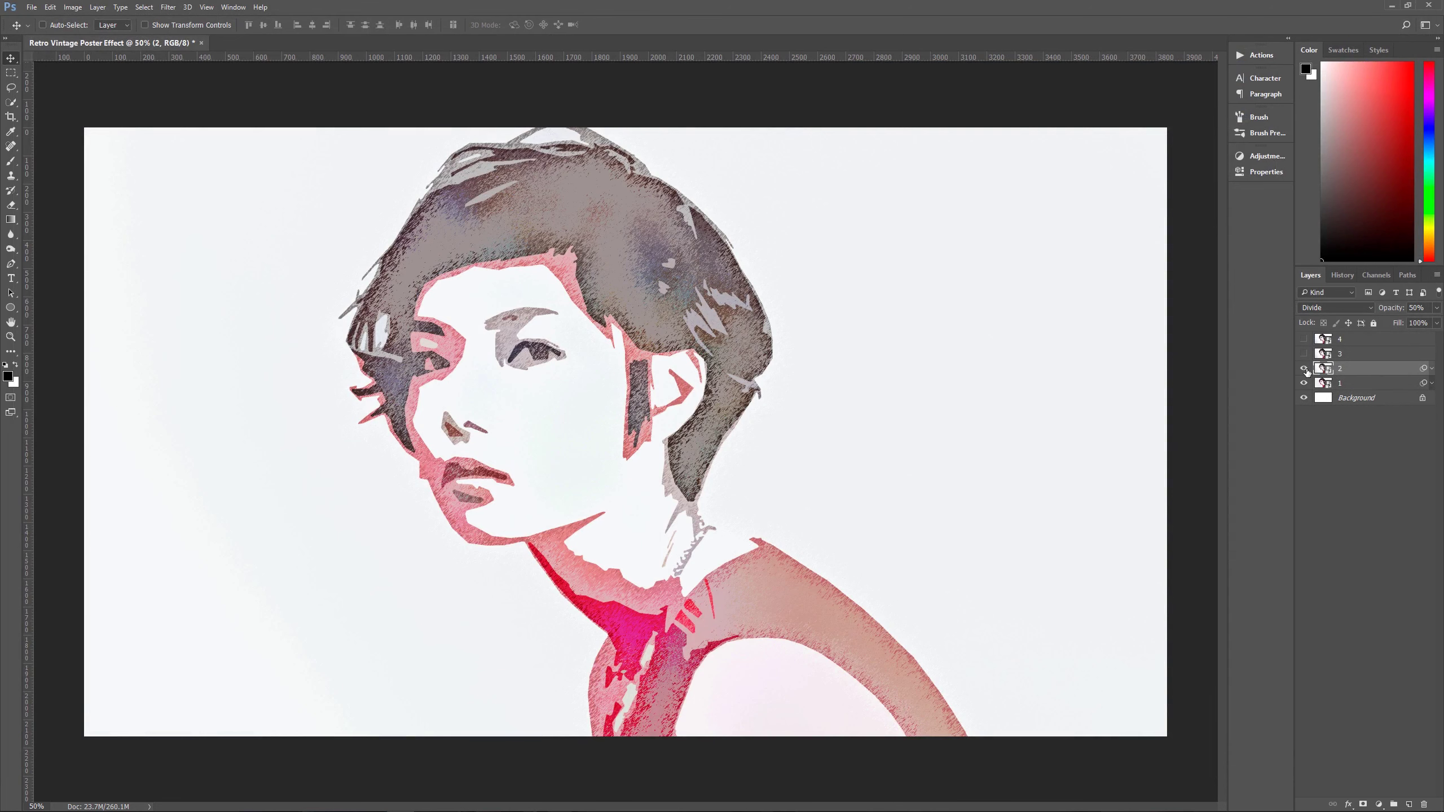
pyautogui.click(1304, 369)
pyautogui.click(1305, 368)
pyautogui.click(1304, 369)
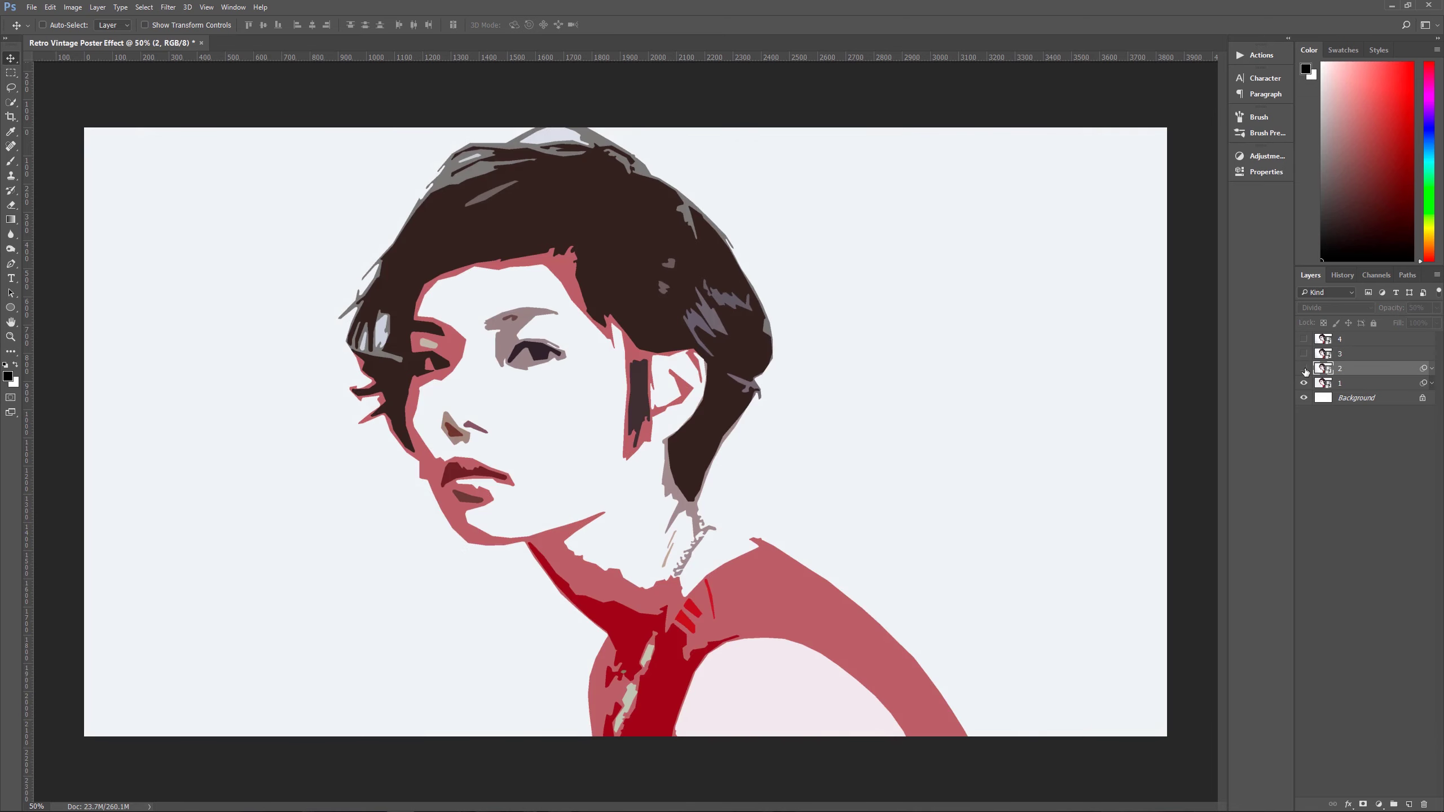
pyautogui.click(1304, 369)
pyautogui.click(1304, 368)
pyautogui.click(1304, 369)
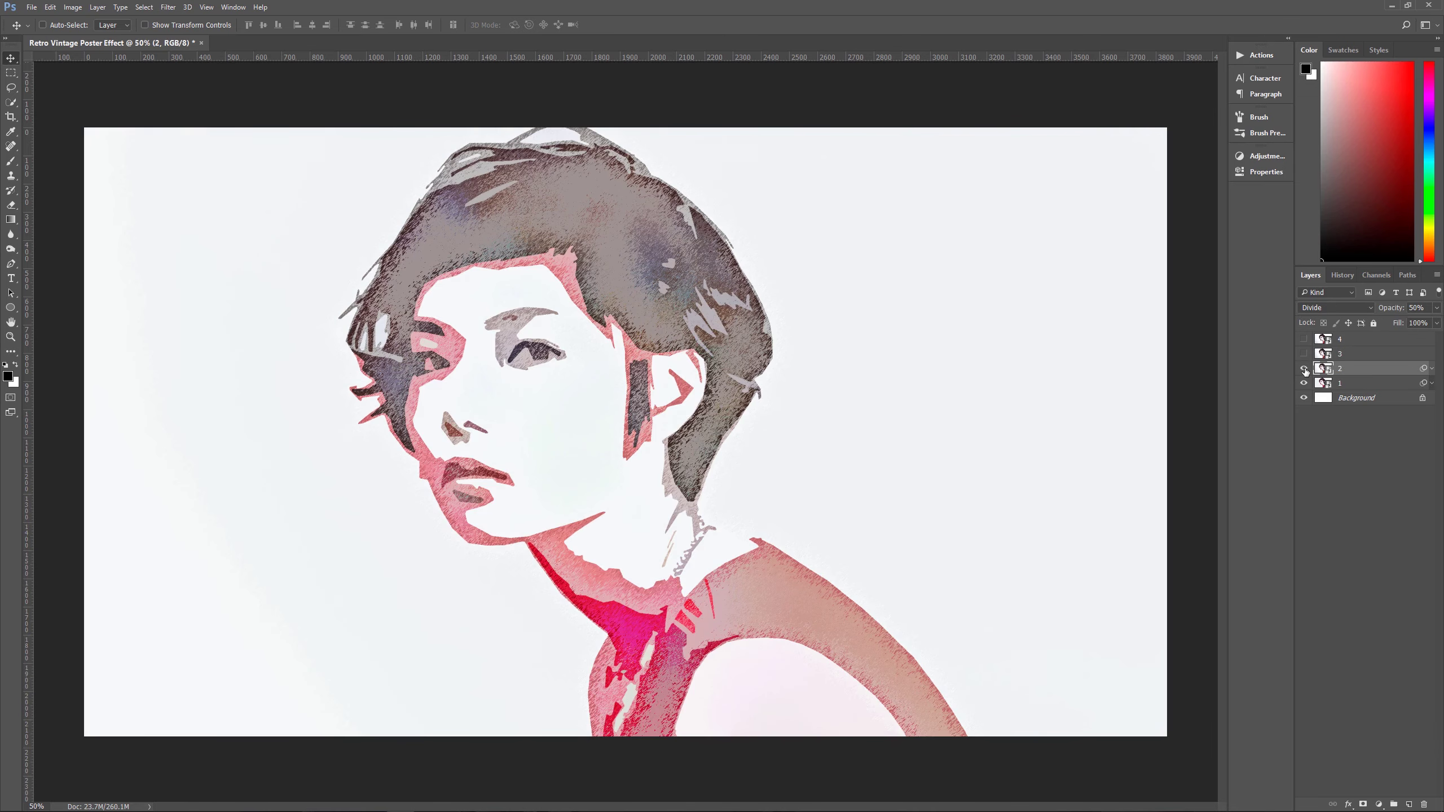
pyautogui.click(1305, 369)
pyautogui.click(1304, 369)
pyautogui.click(1368, 360)
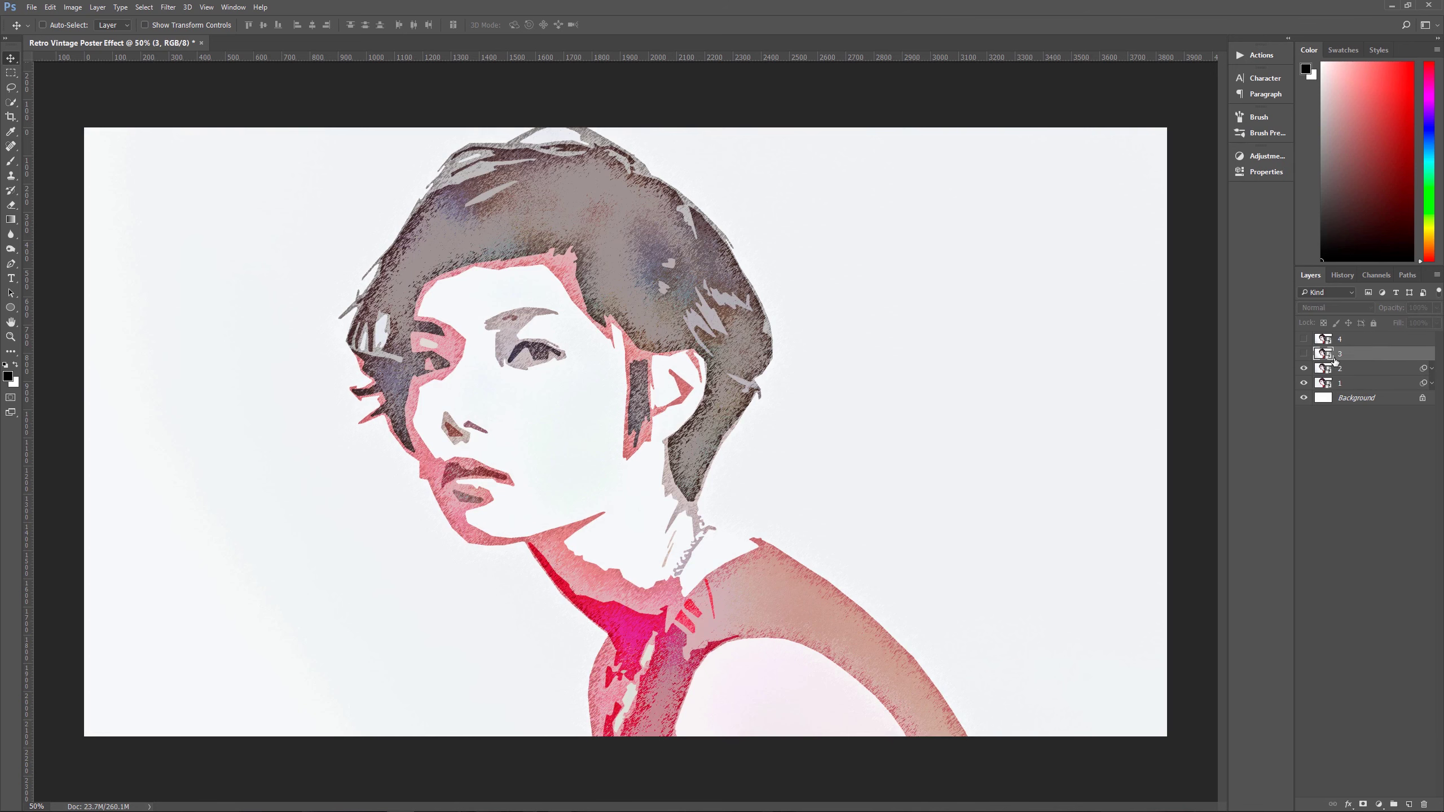
# Step: Make layer 3 visible with Subtract blend mode and 70% opacity
pyautogui.click(1304, 353)
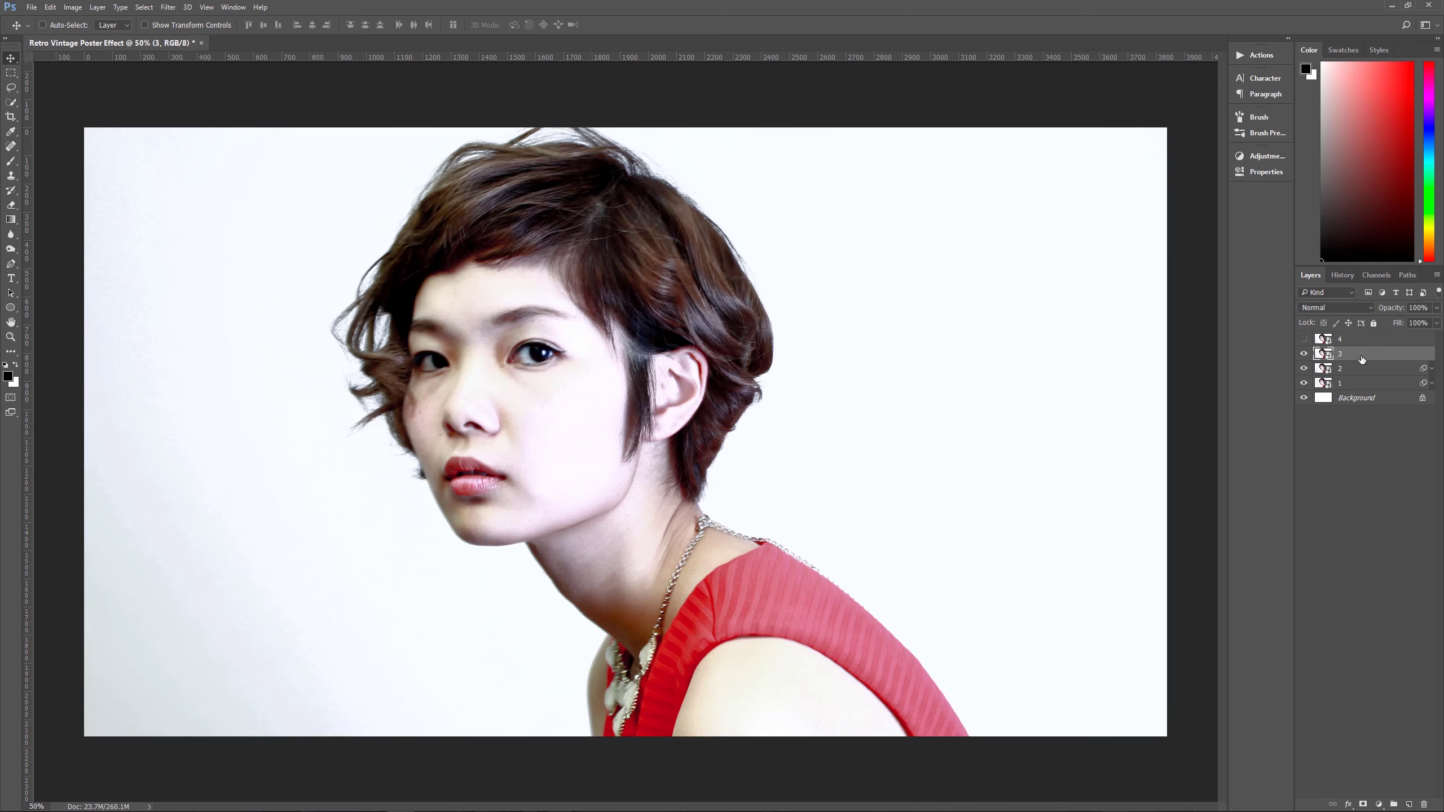
pyautogui.click(1333, 309)
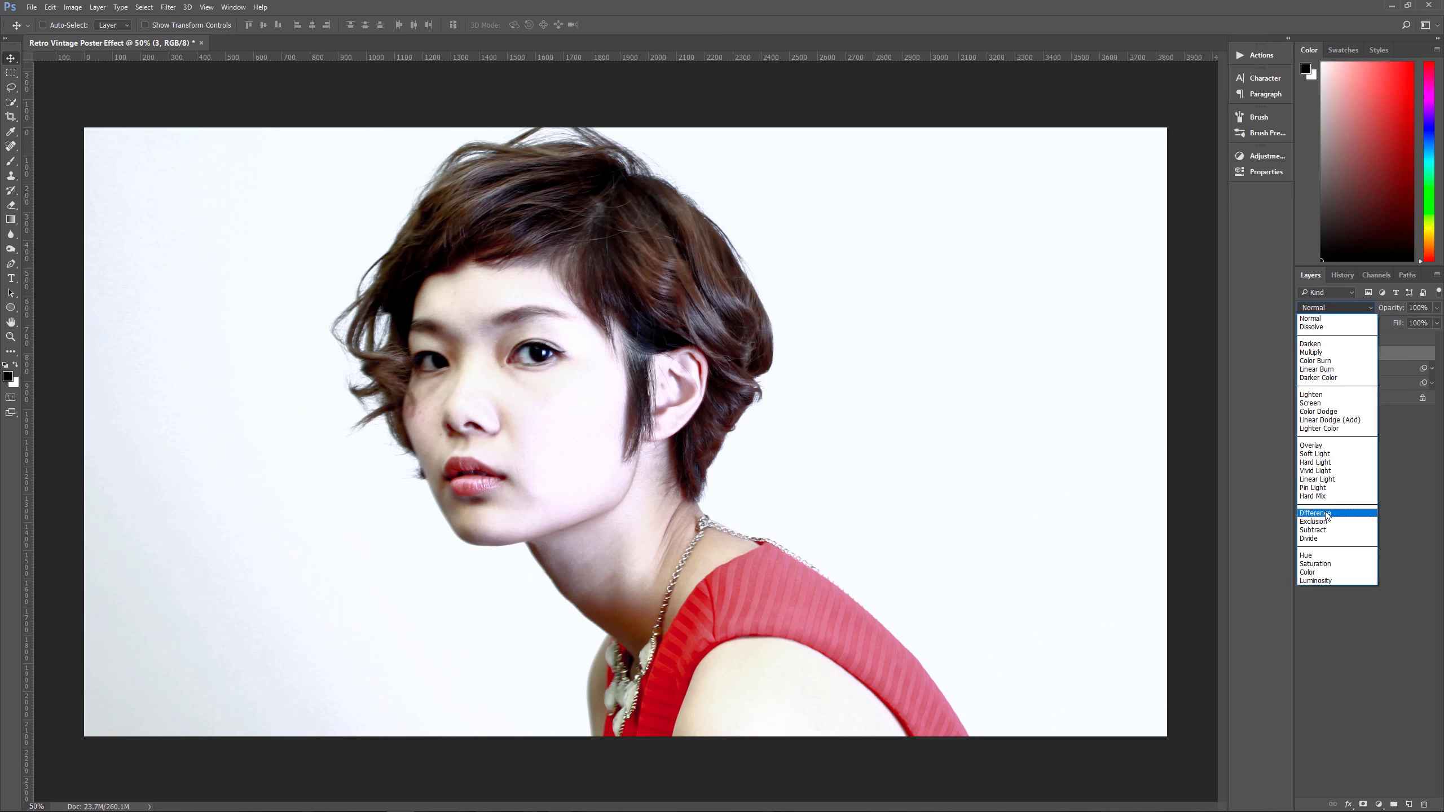
pyautogui.click(1319, 531)
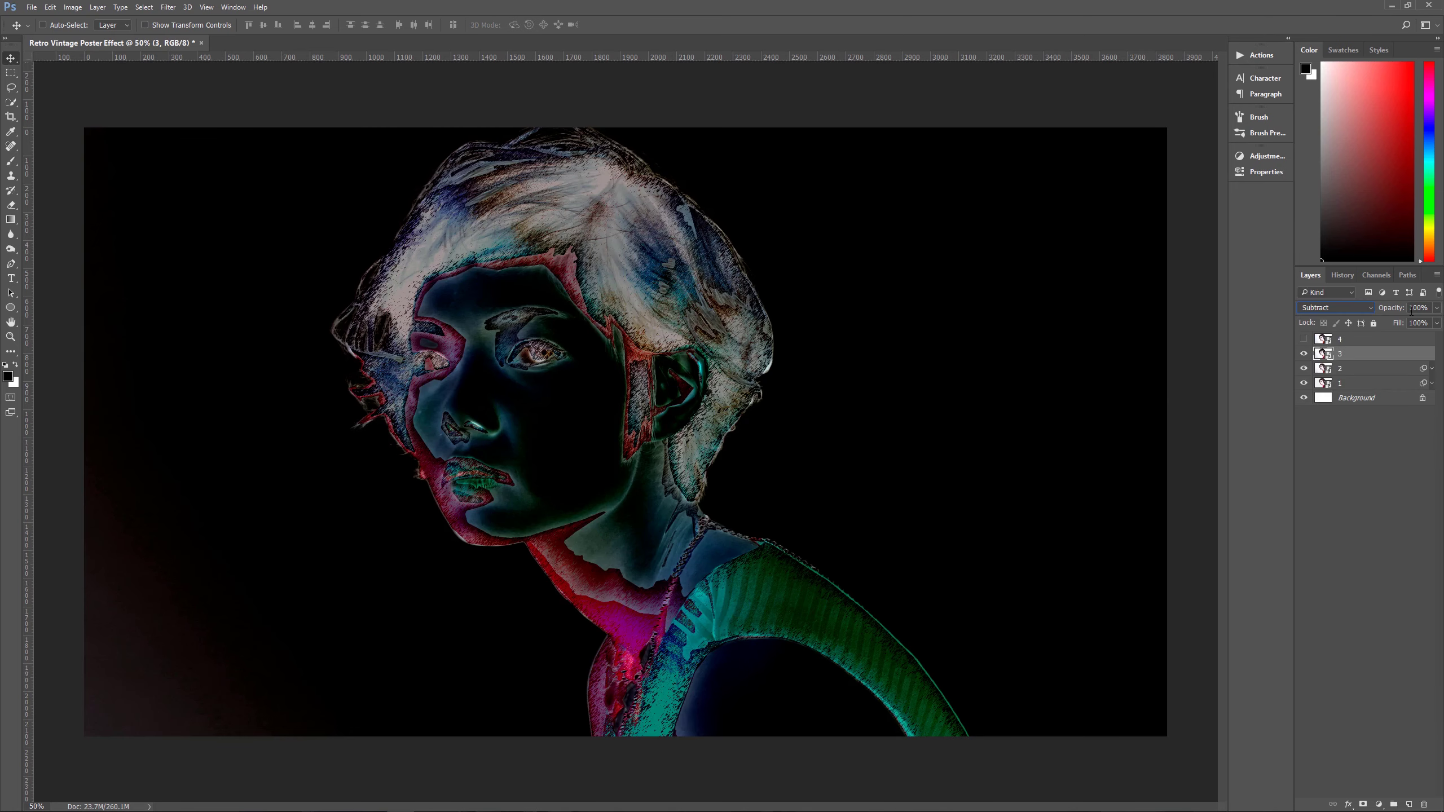
pyautogui.click(1420, 308)
pyautogui.write('70')
pyautogui.press('Return')
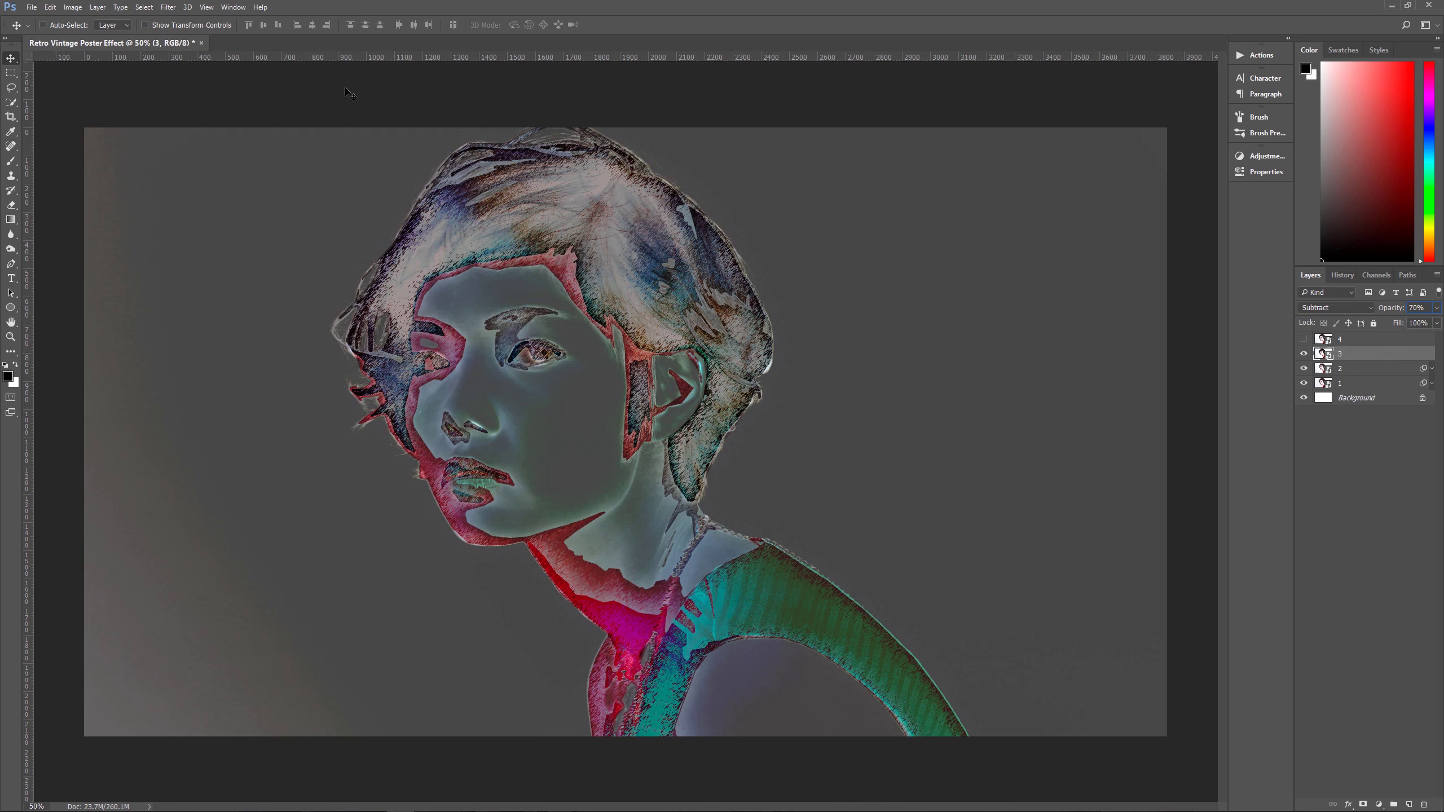
# Step: Apply a Gaussian Blur with a 6-pixel radius to layer 3
pyautogui.click(167, 8)
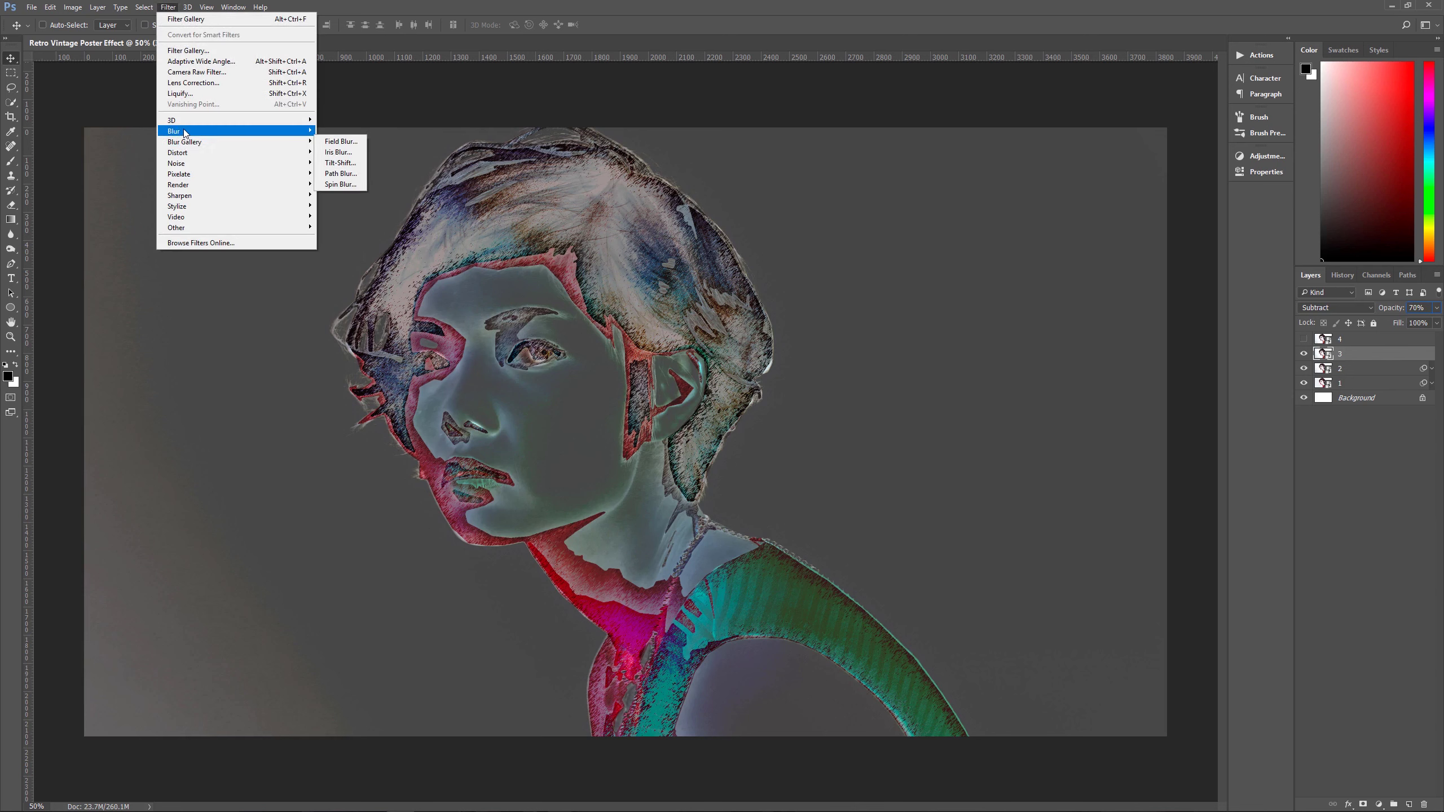
pyautogui.moveTo(185, 133)
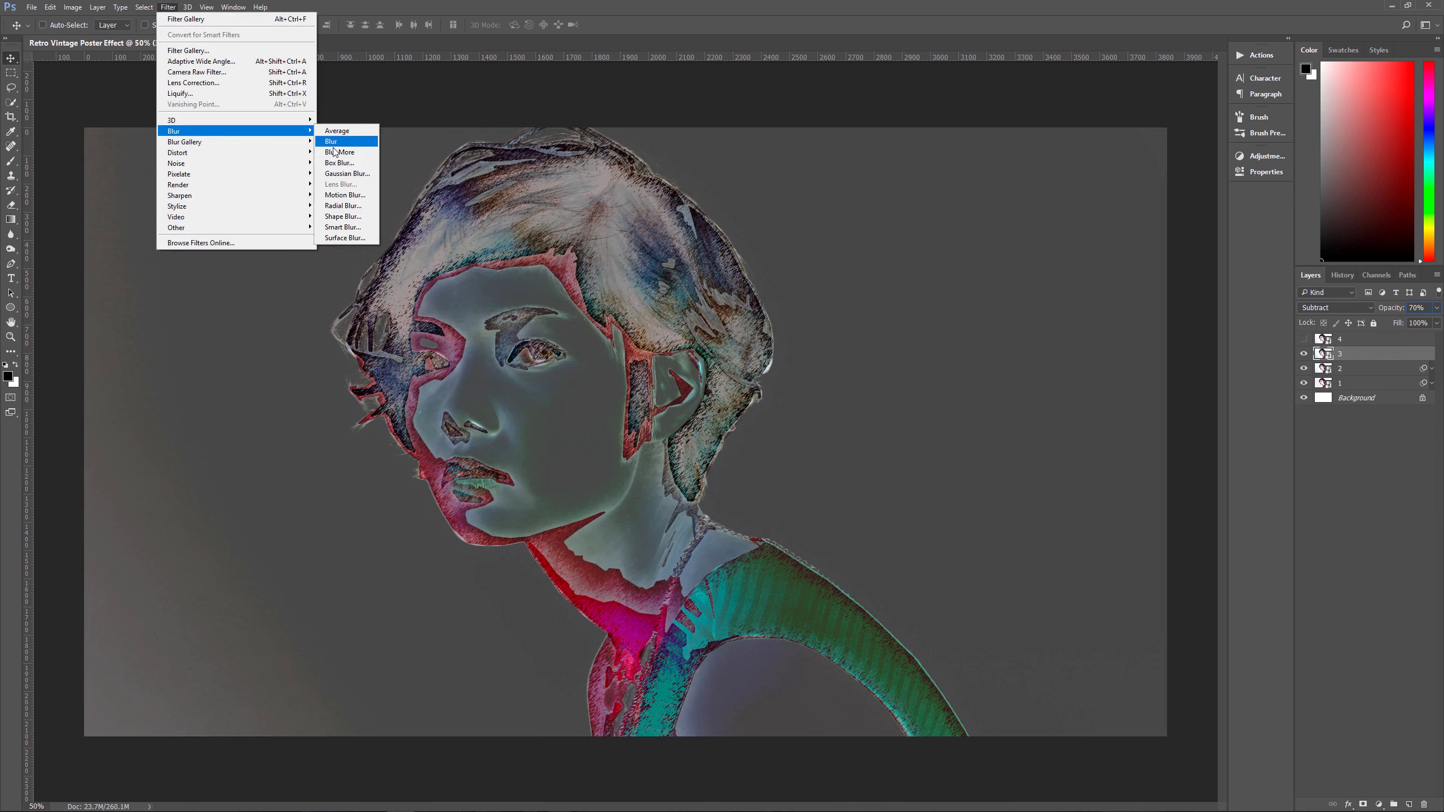
pyautogui.click(351, 175)
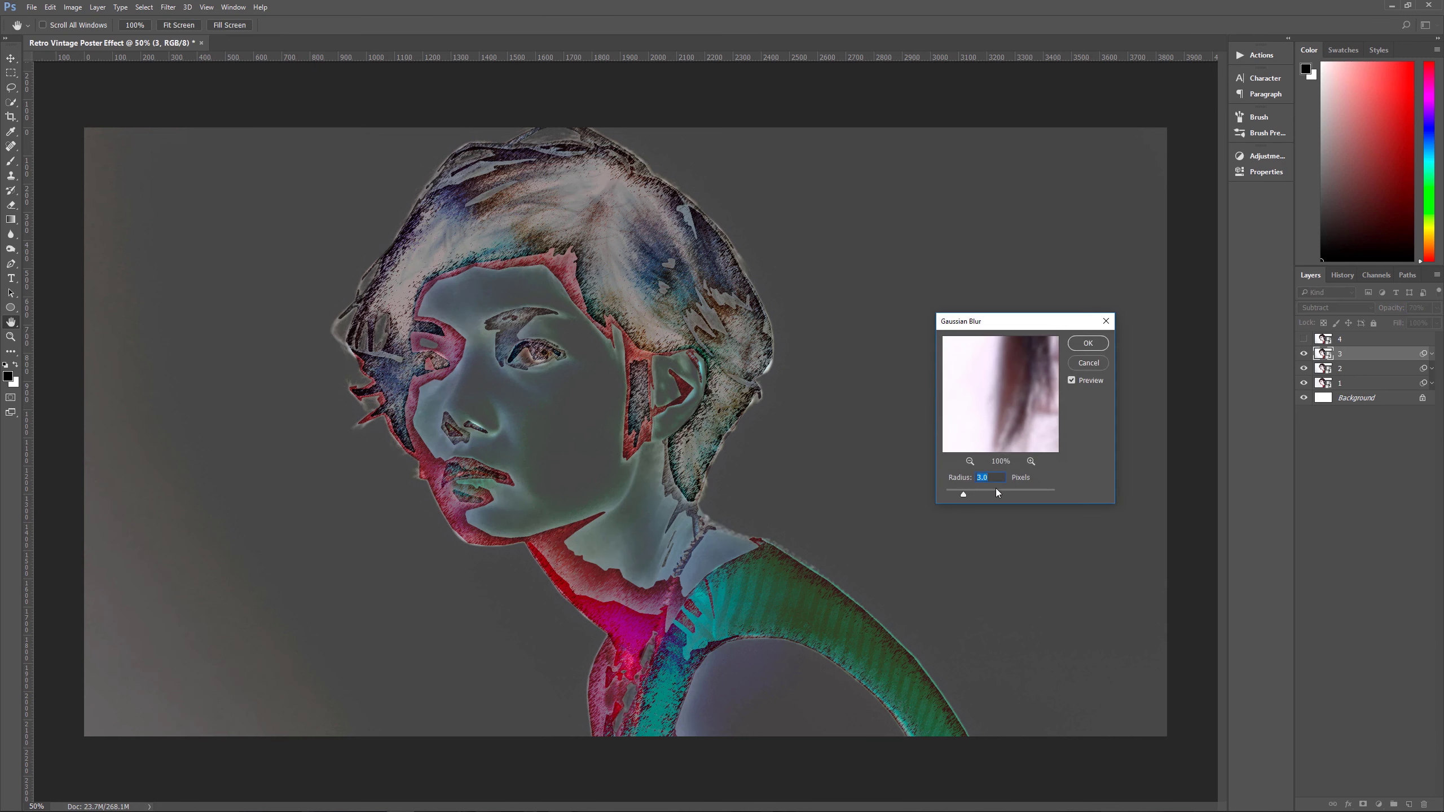
pyautogui.write('6')
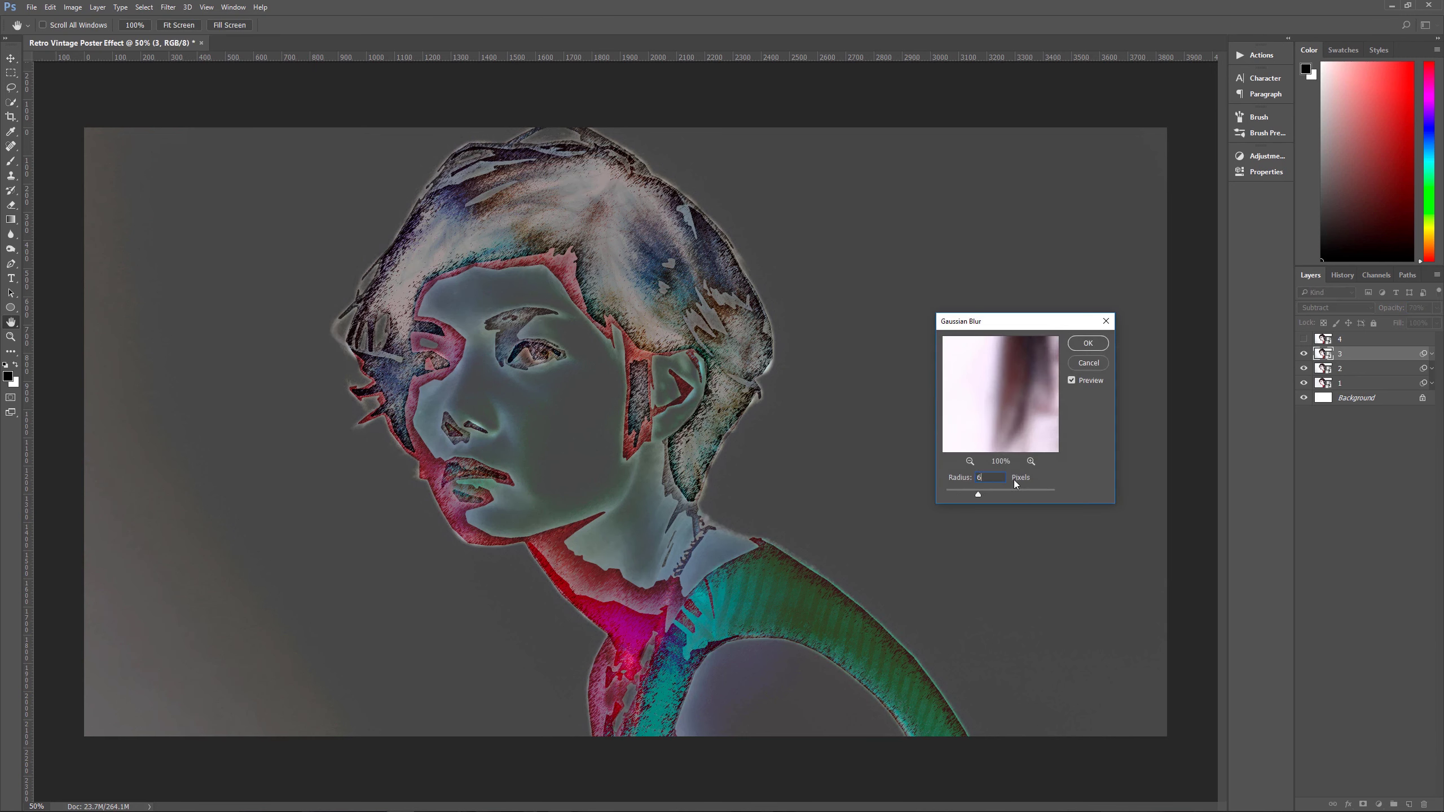
pyautogui.click(1086, 343)
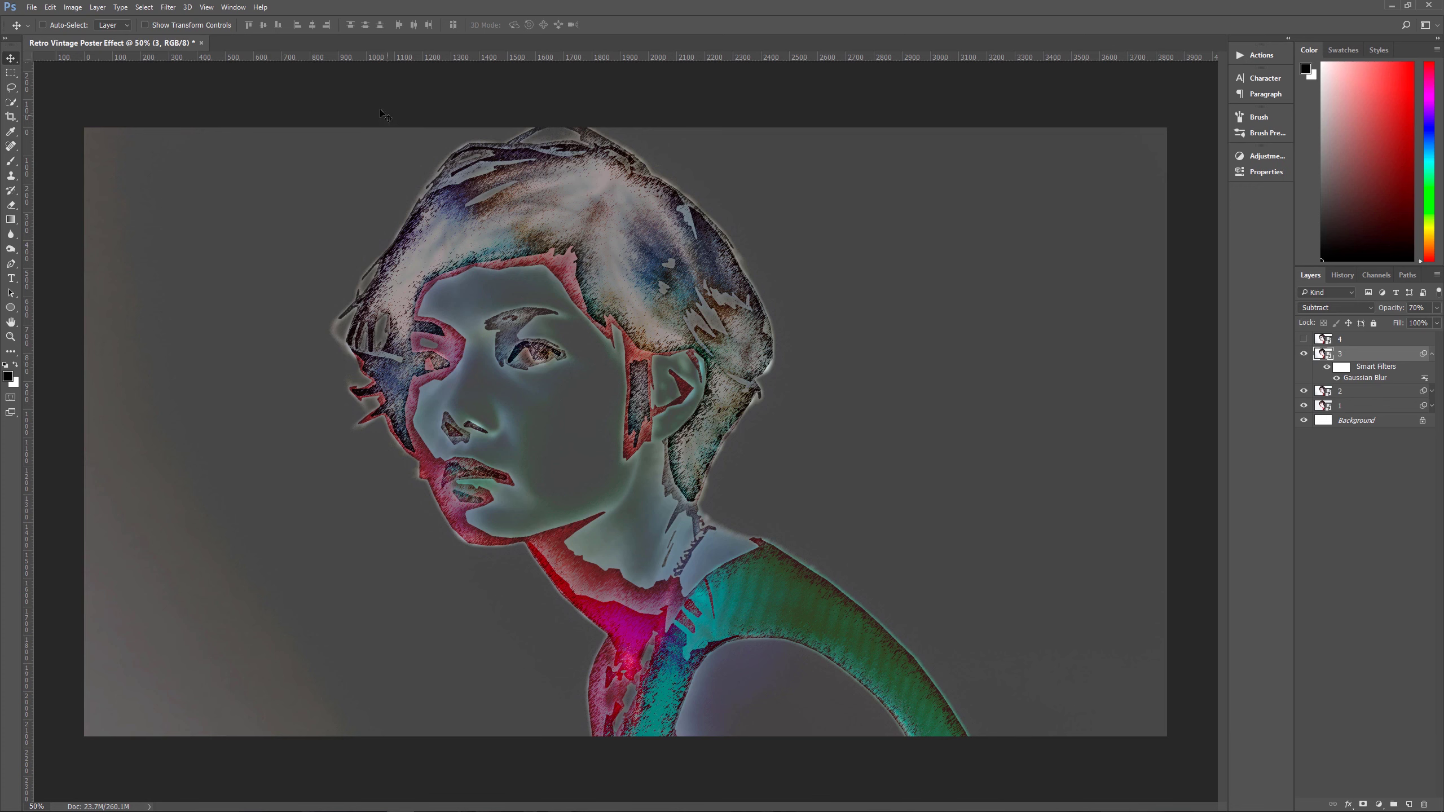
# Step: Add a Filter Gallery Glowing Edges filter to layer 3 and collapse its smart filter list
pyautogui.click(168, 6)
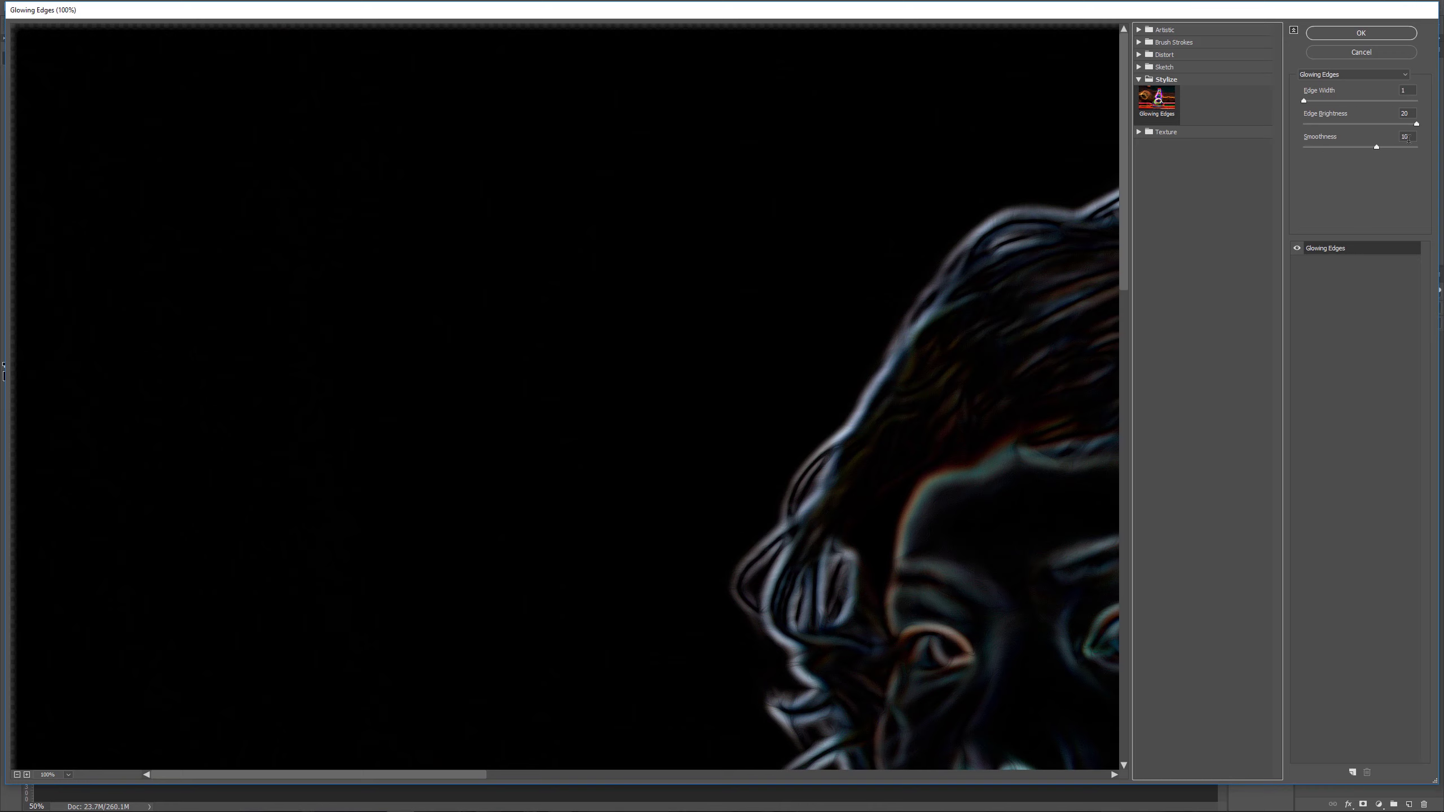
pyautogui.click(1381, 32)
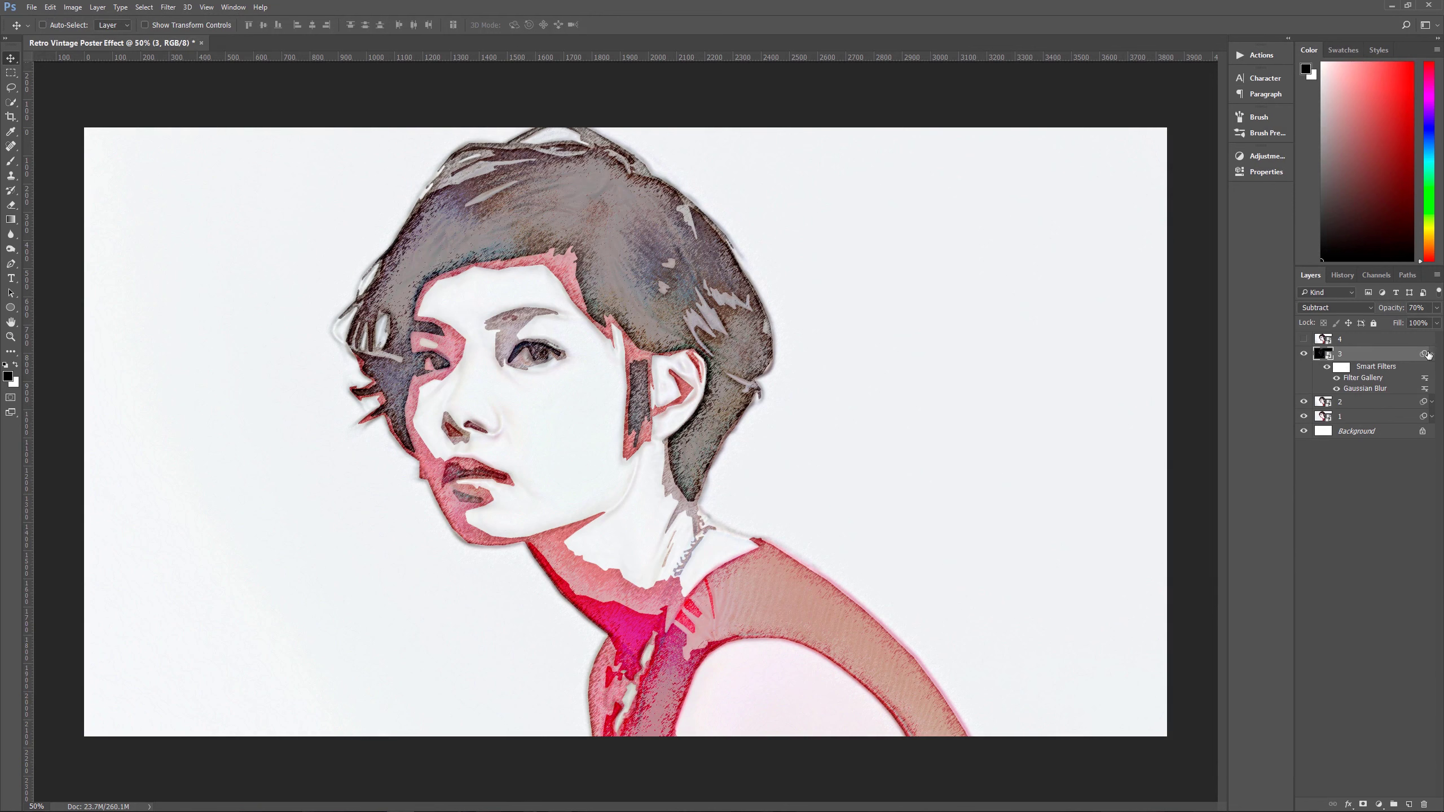
pyautogui.click(1433, 354)
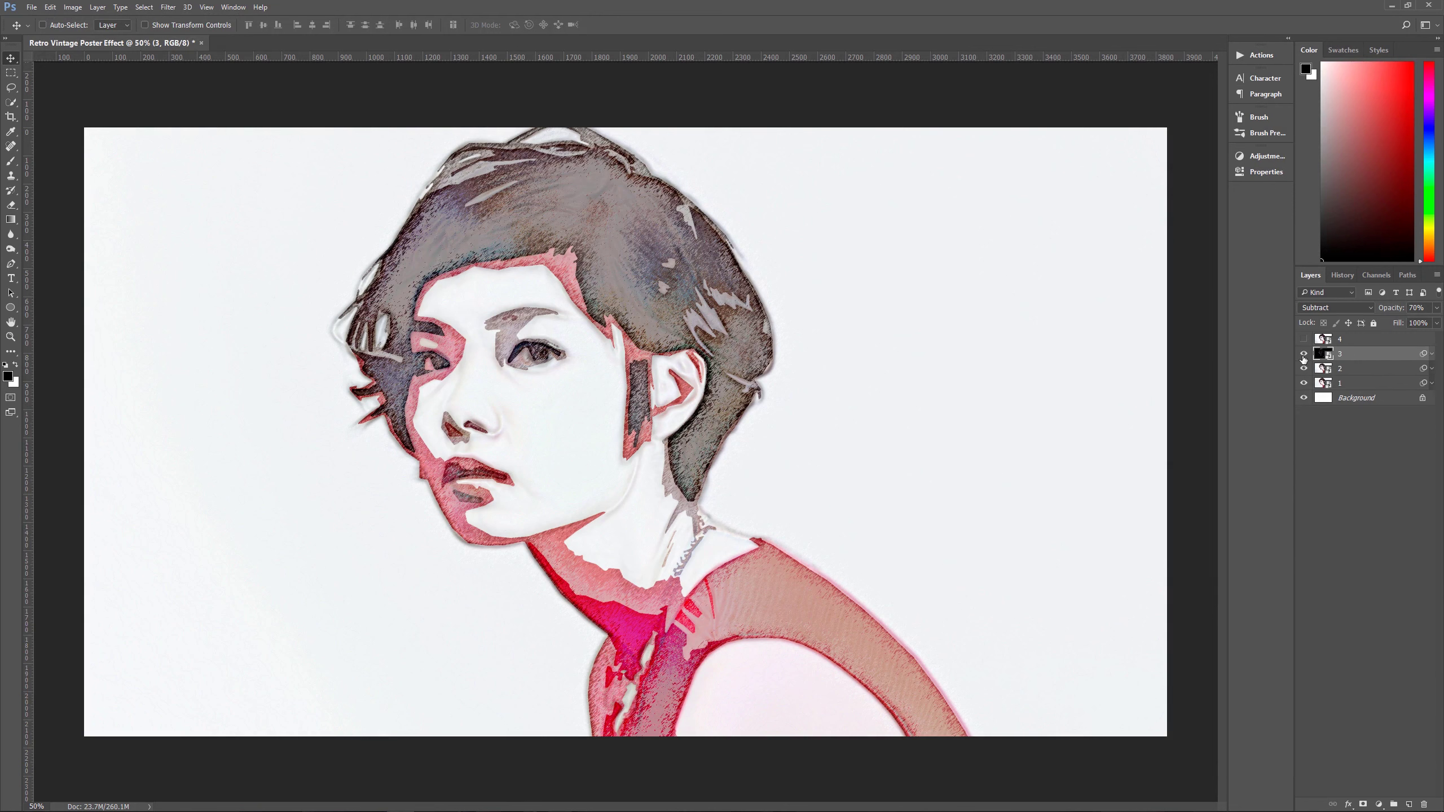
# Step: Turn on layer 4, compare the poster with it hidden and shown, then blend it in Hard Light
pyautogui.click(1330, 340)
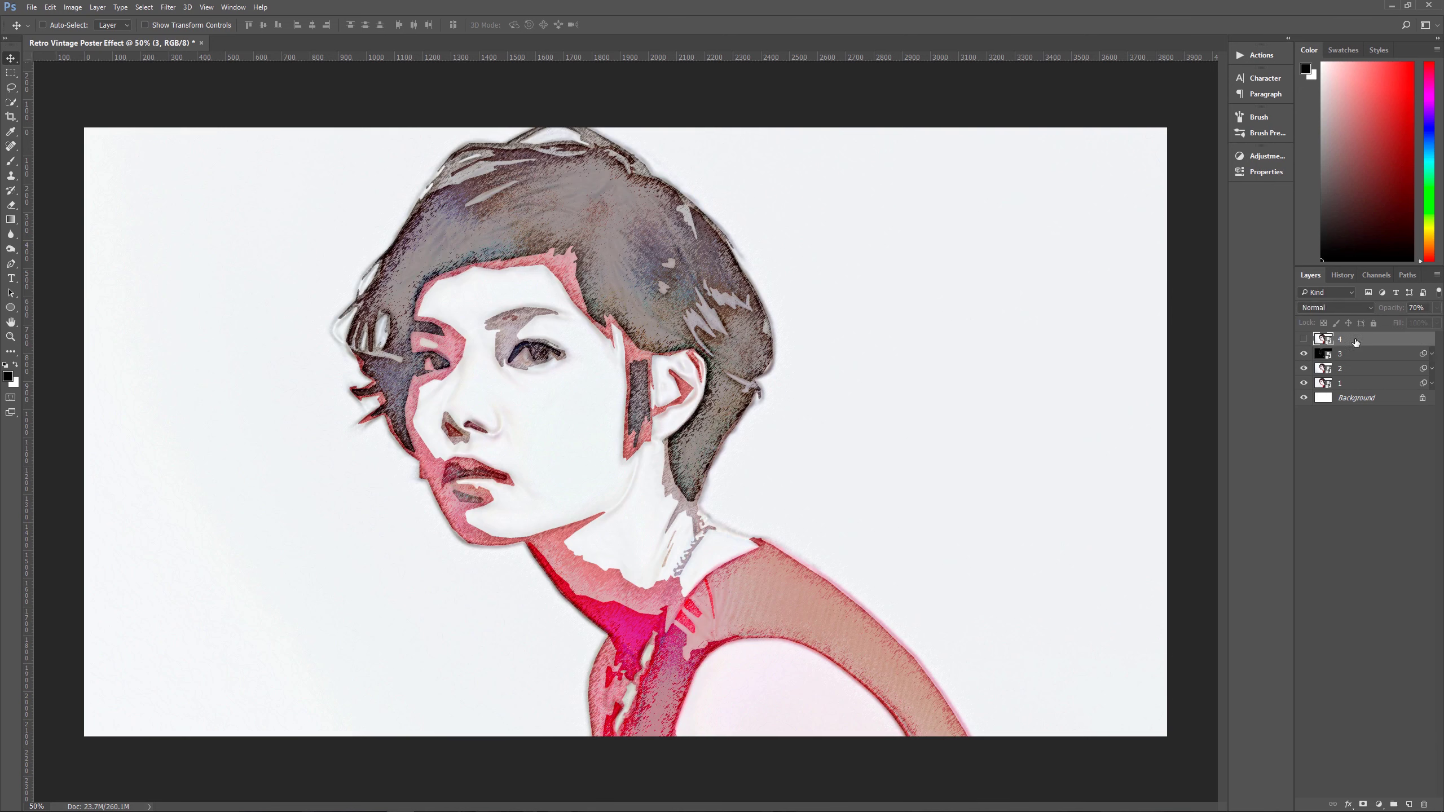
pyautogui.click(1304, 340)
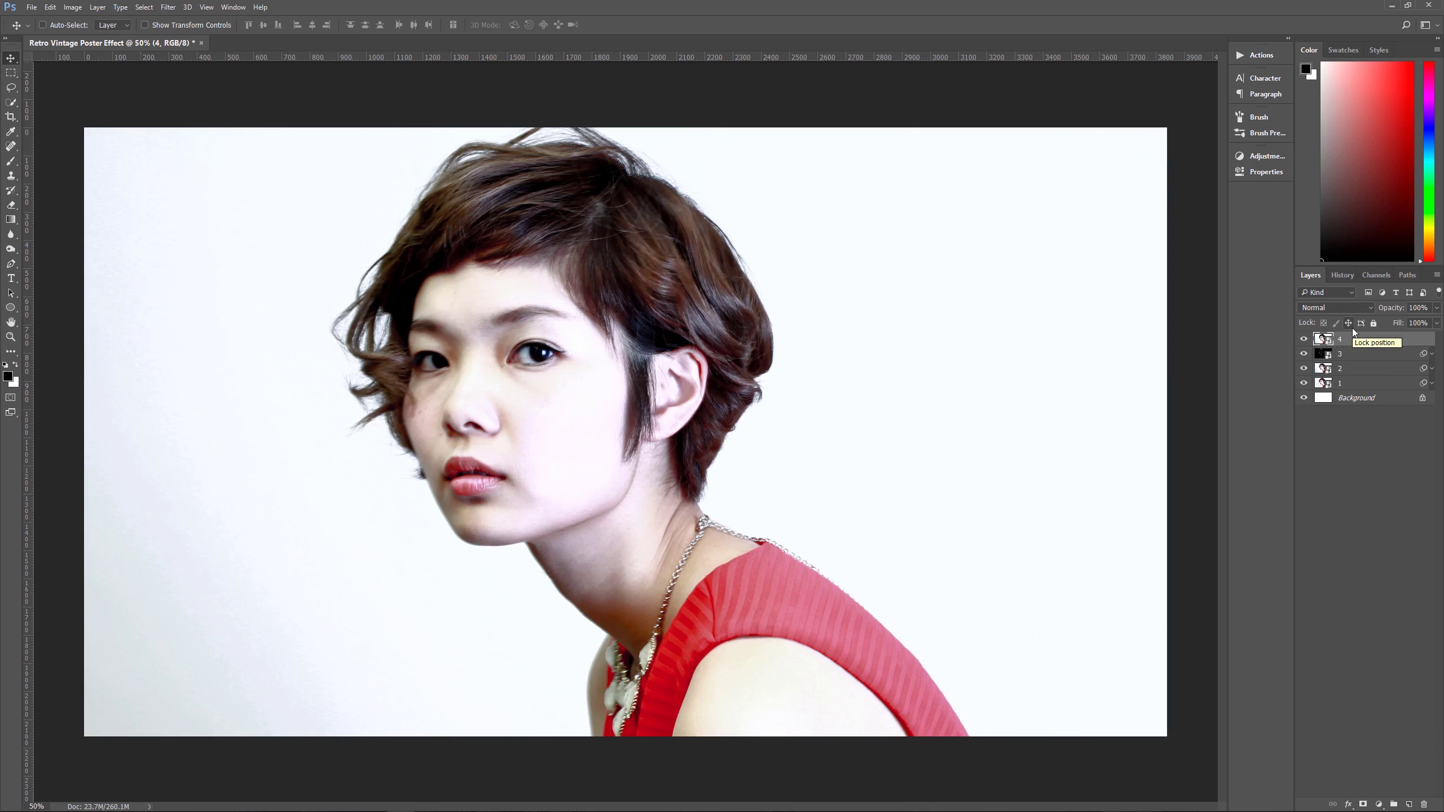
pyautogui.click(1304, 340)
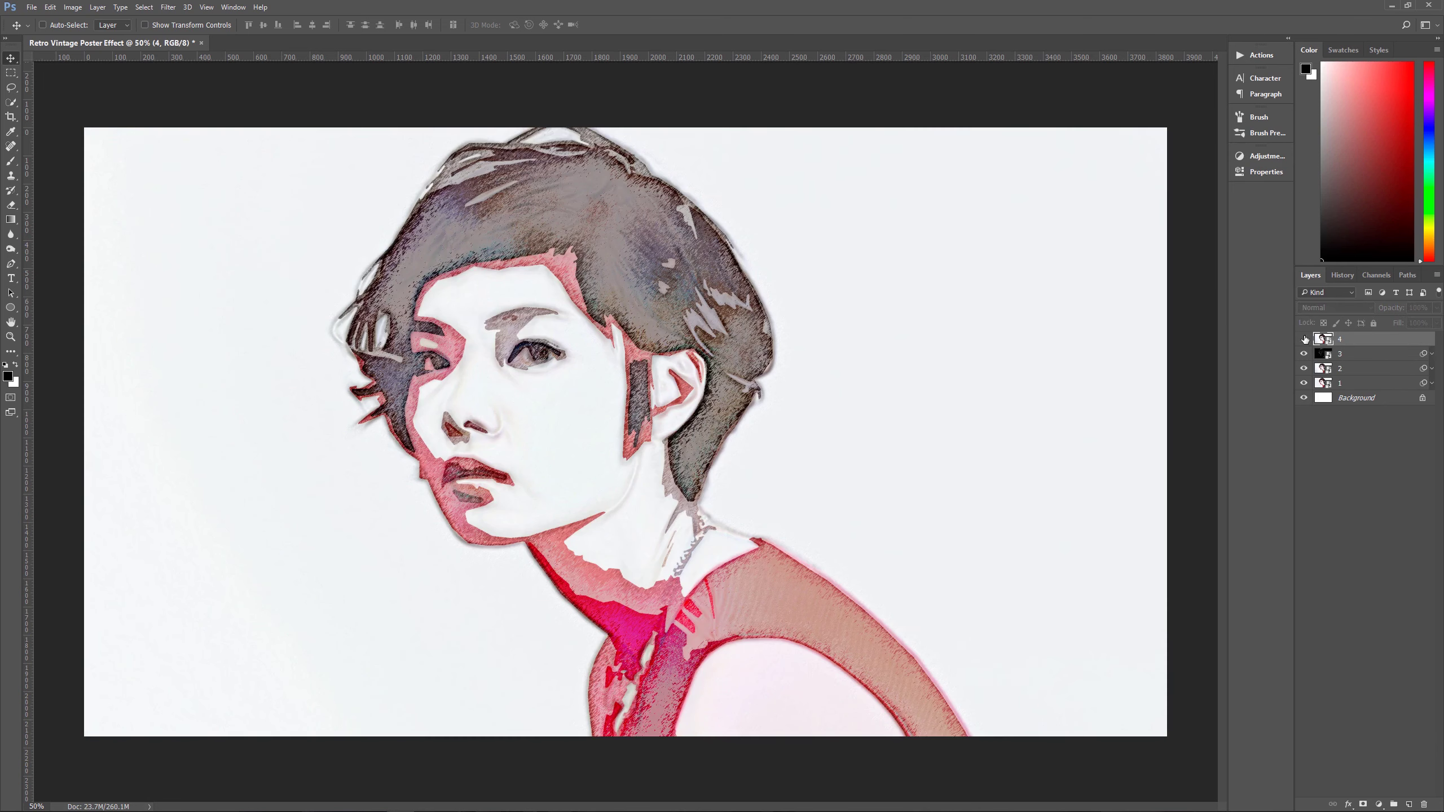
pyautogui.click(1304, 340)
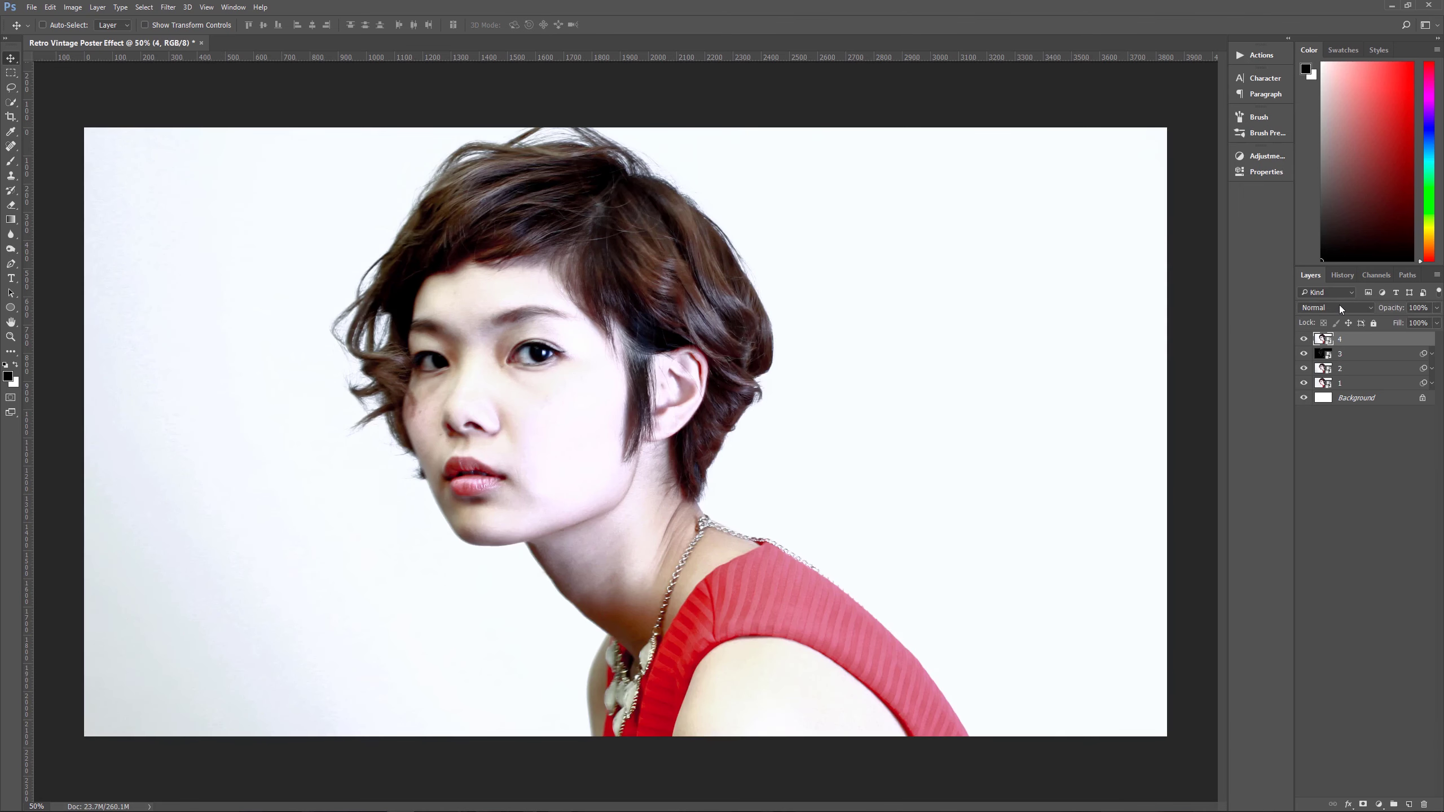
pyautogui.click(1340, 309)
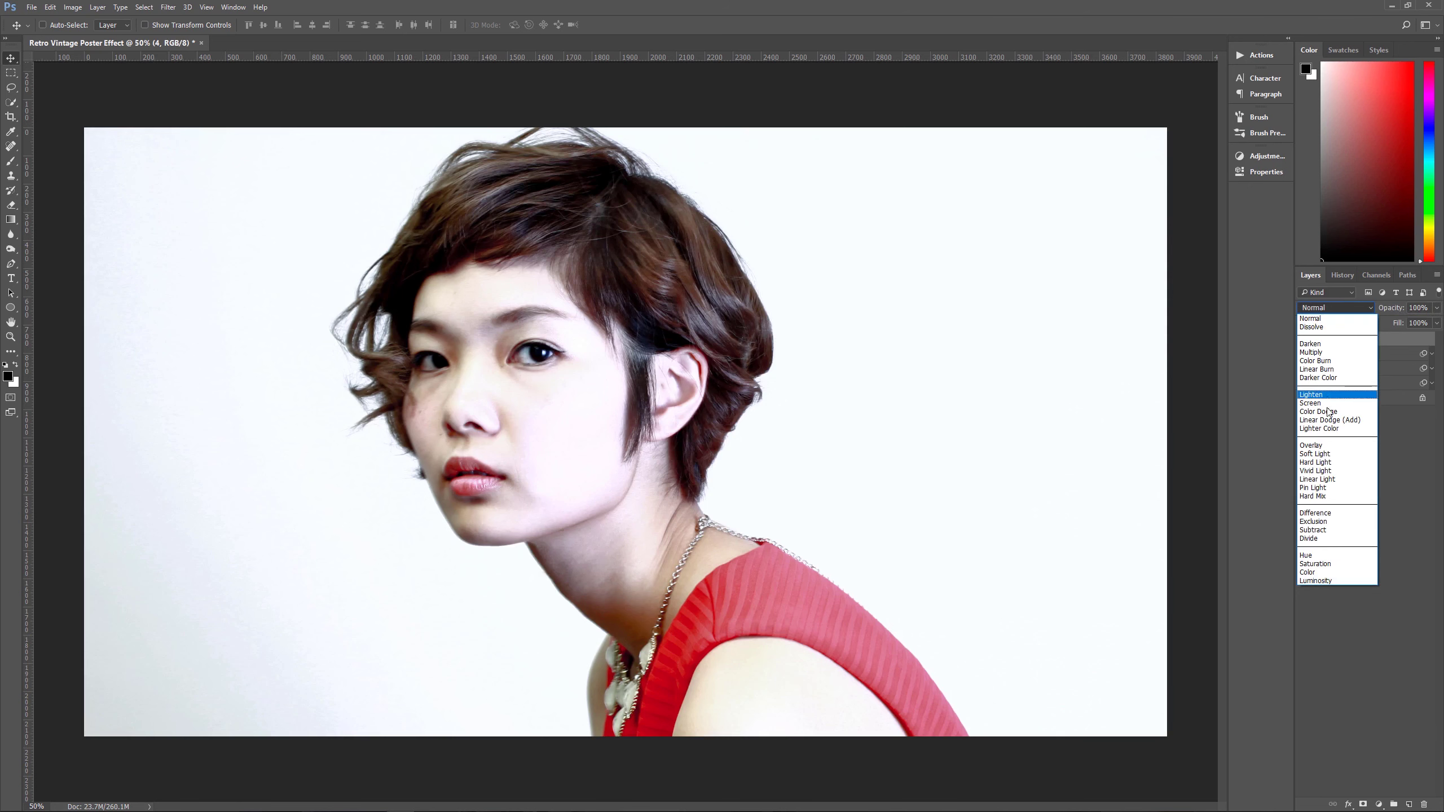
pyautogui.click(1321, 463)
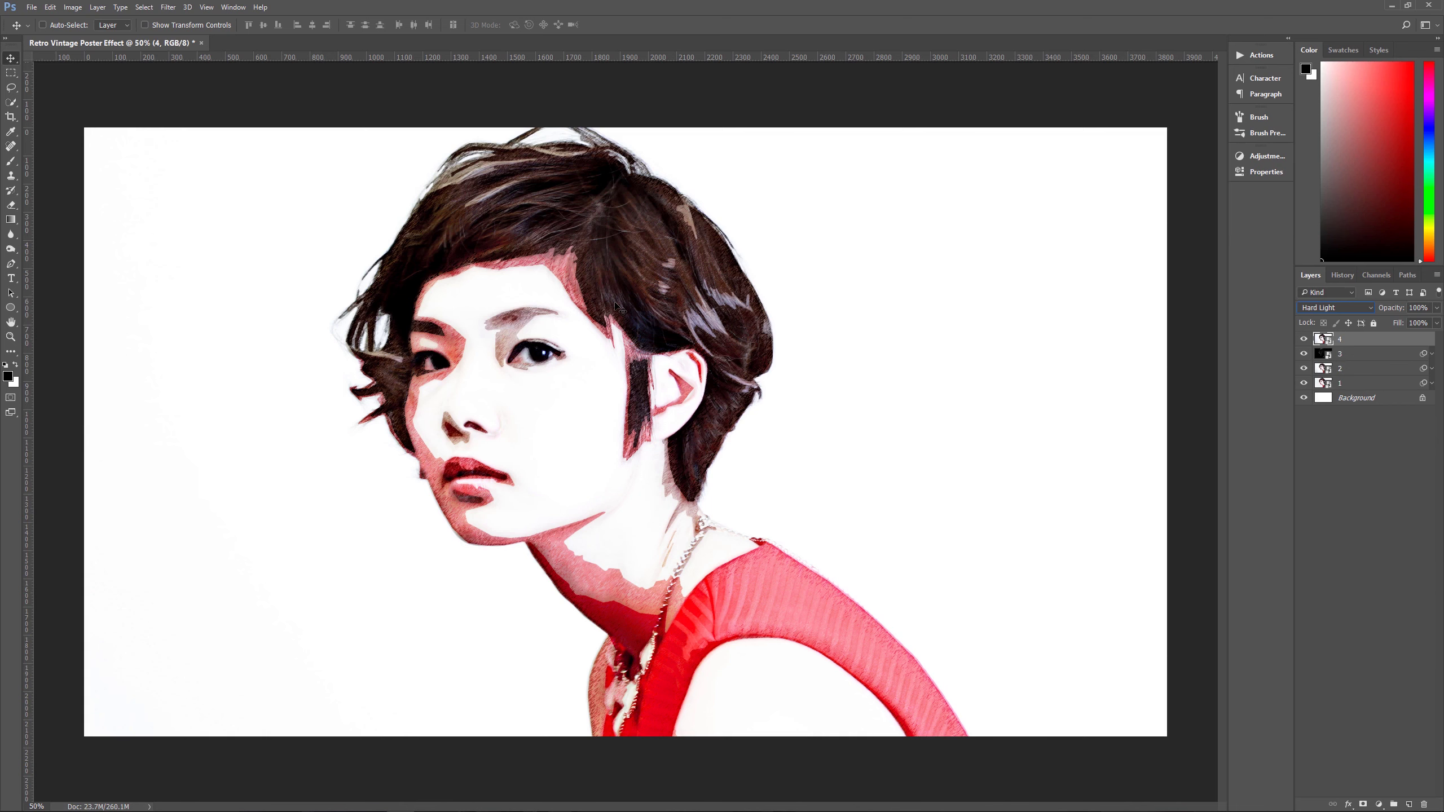
pyautogui.scroll(8, 619, 308)
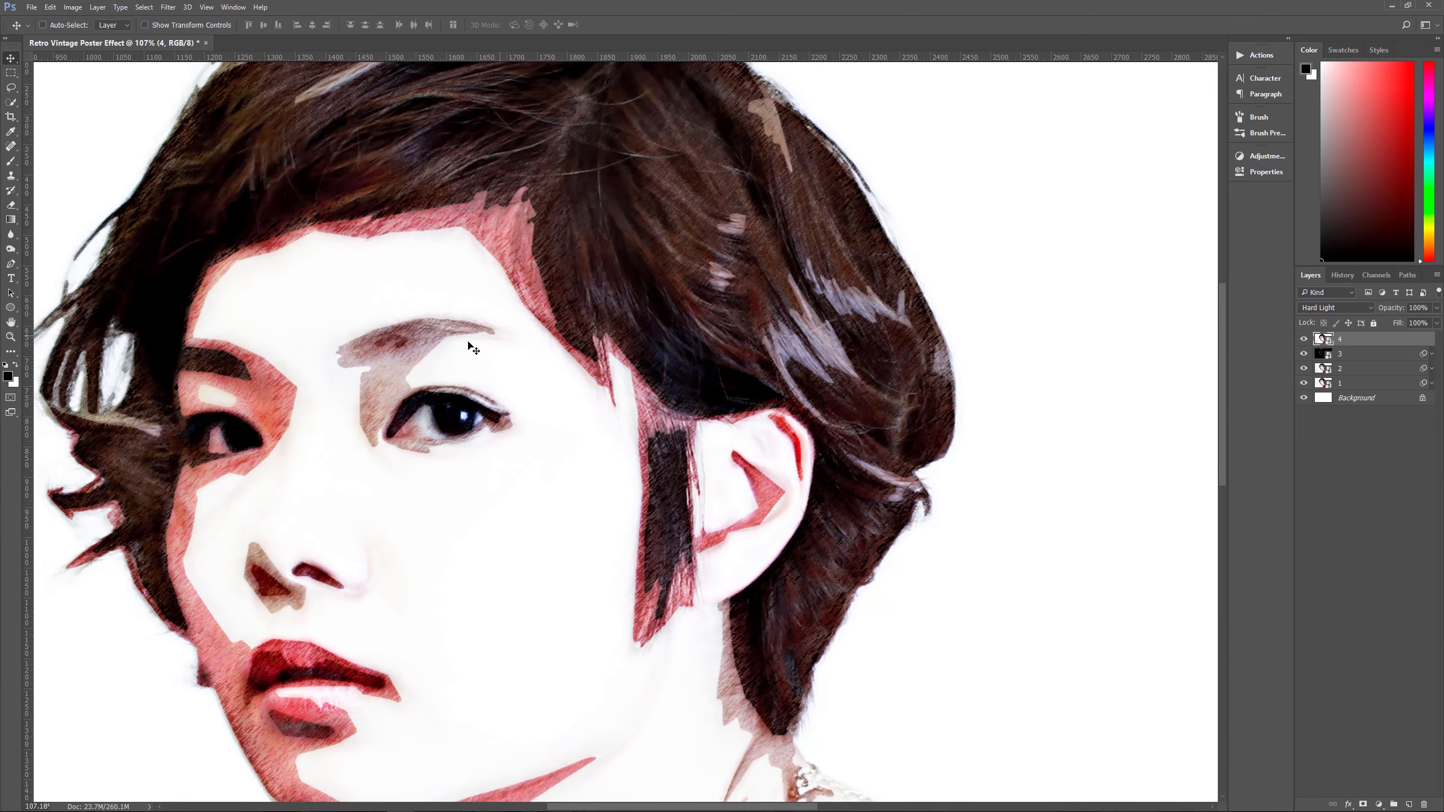
pyautogui.moveTo(457, 493); pyautogui.dragTo(666, 314)
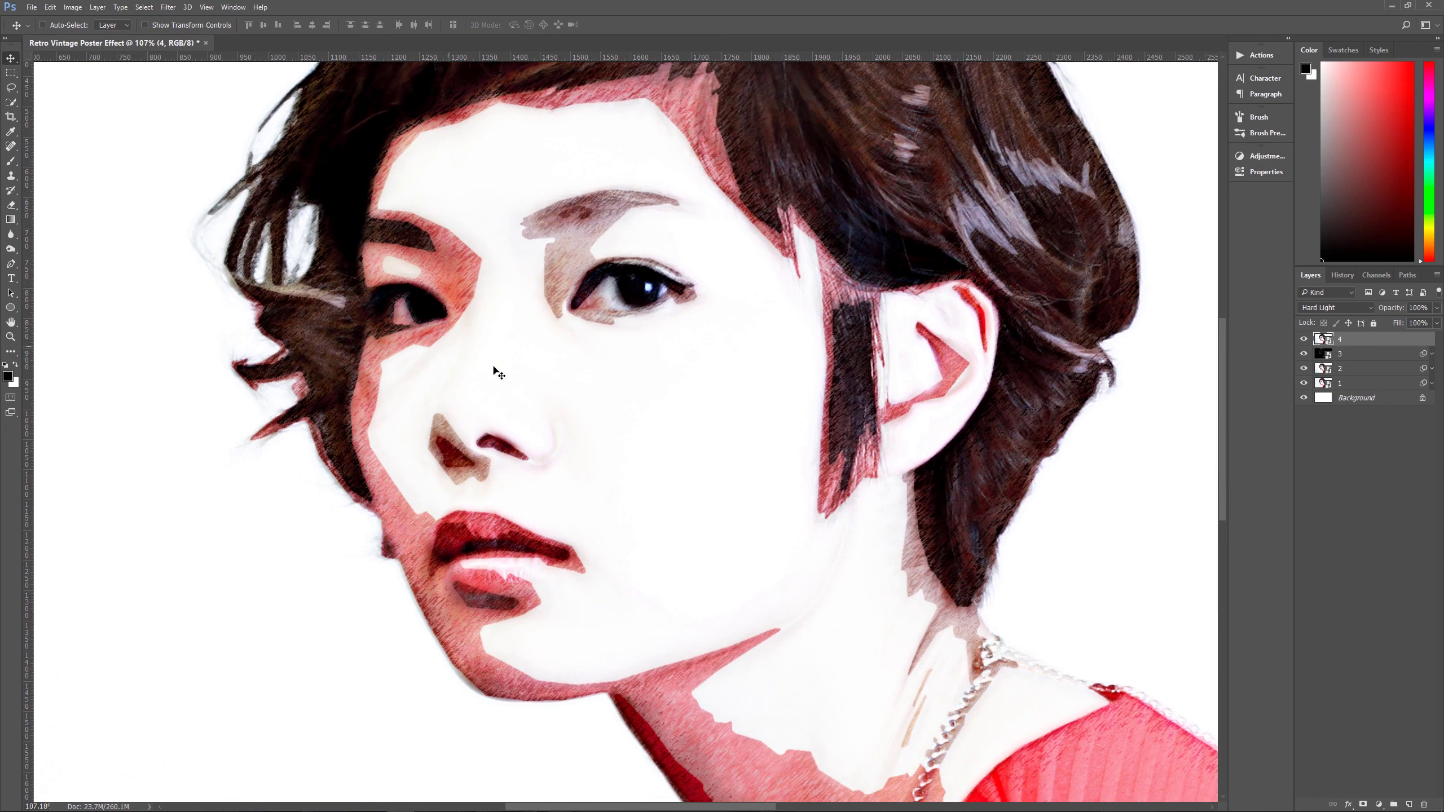
pyautogui.scroll(-3, 623, 433)
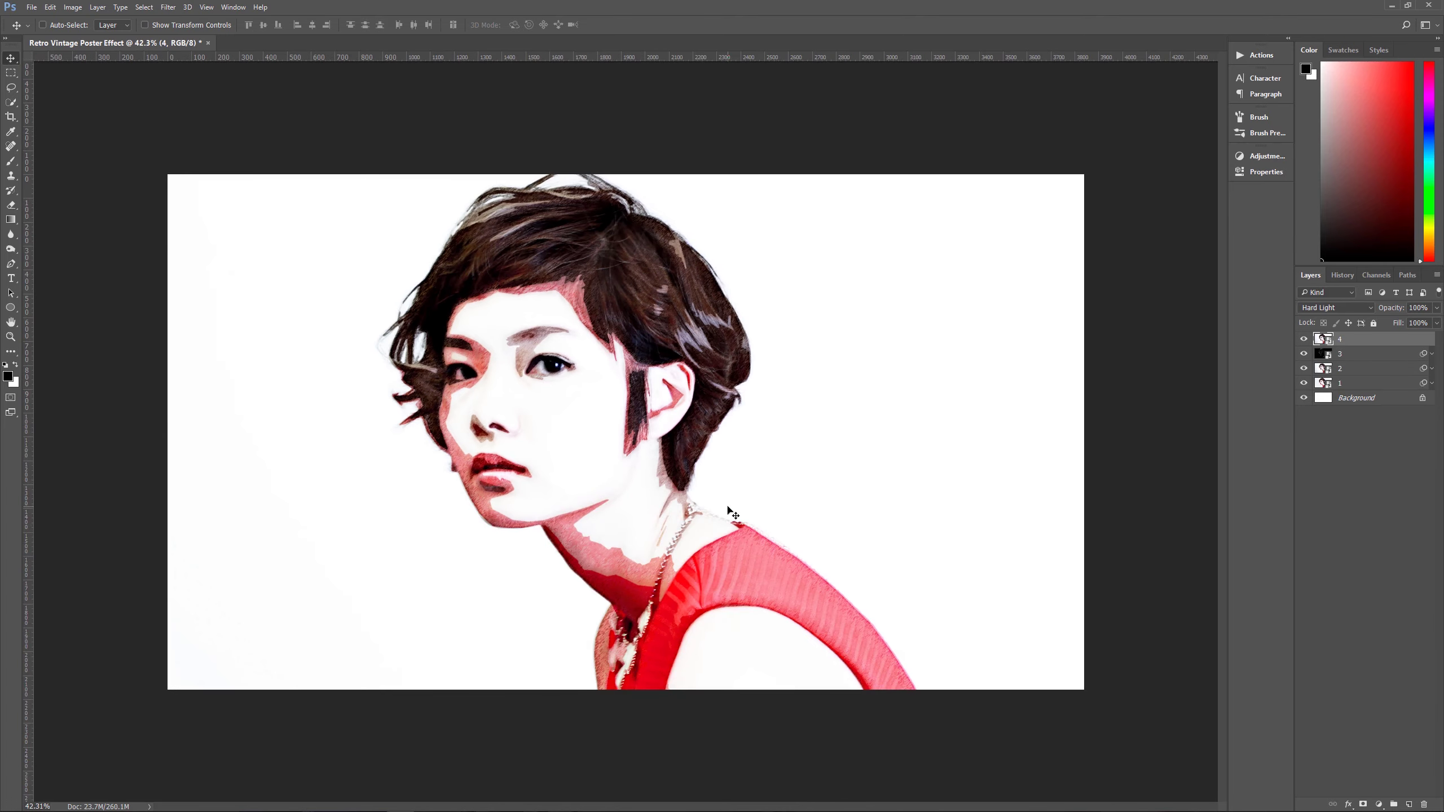
pyautogui.scroll(1, 733, 513)
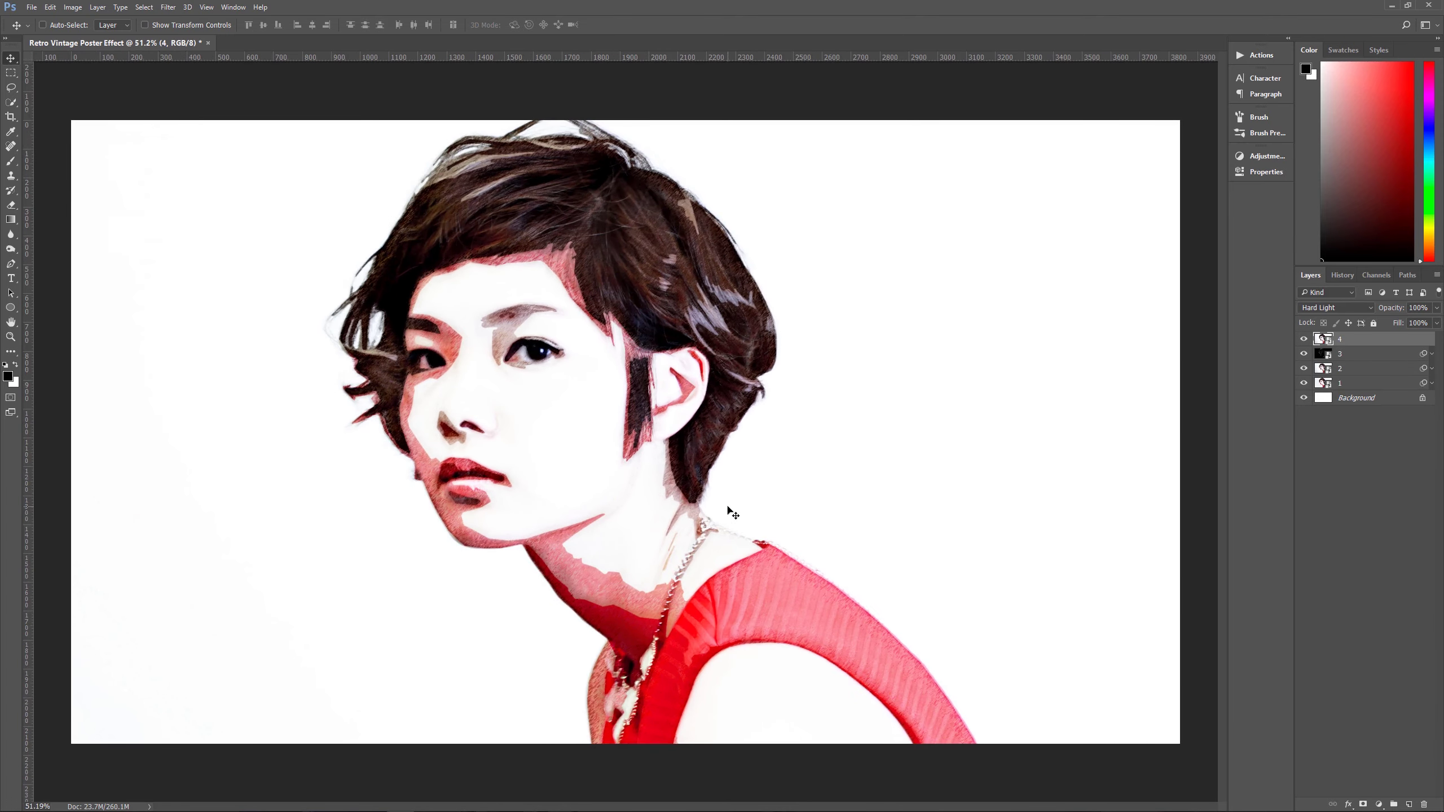